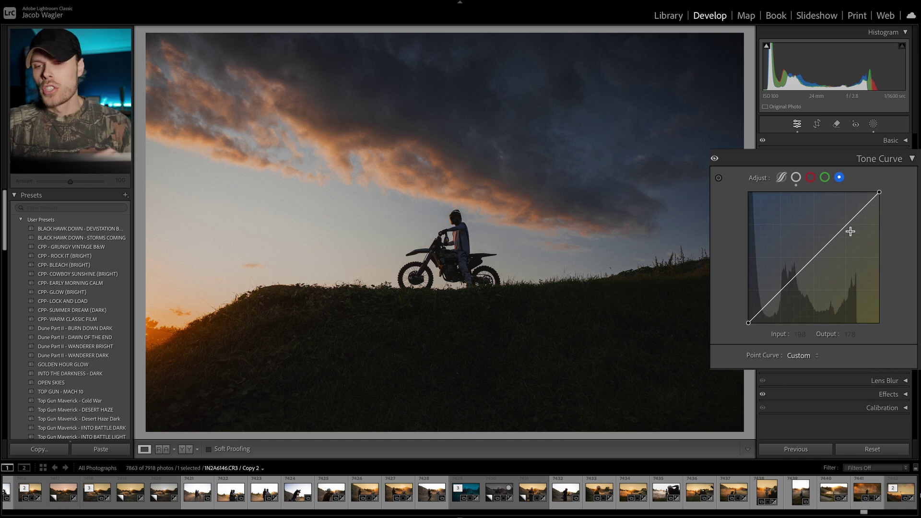
Add blue-curve anchor points at 190, 127 and 64, then collapse the Tone Curve panel
left_click(847, 225)
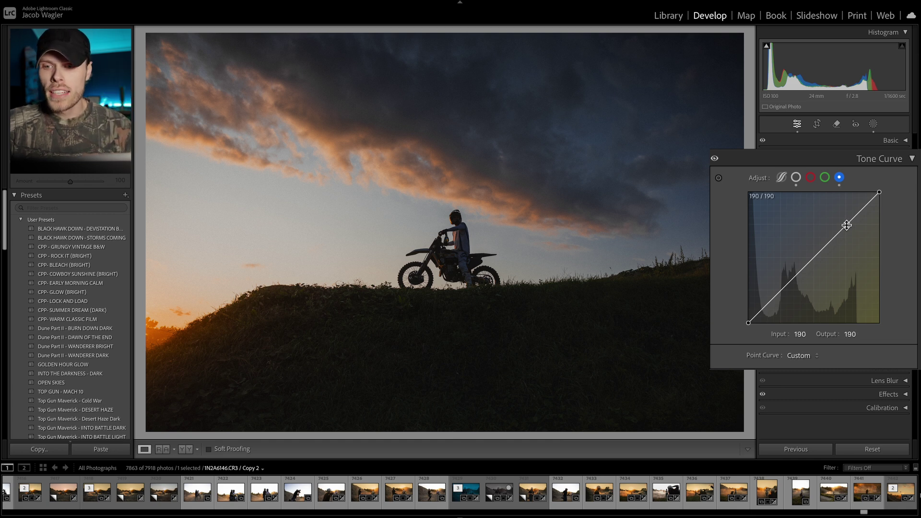
left_click(813, 258)
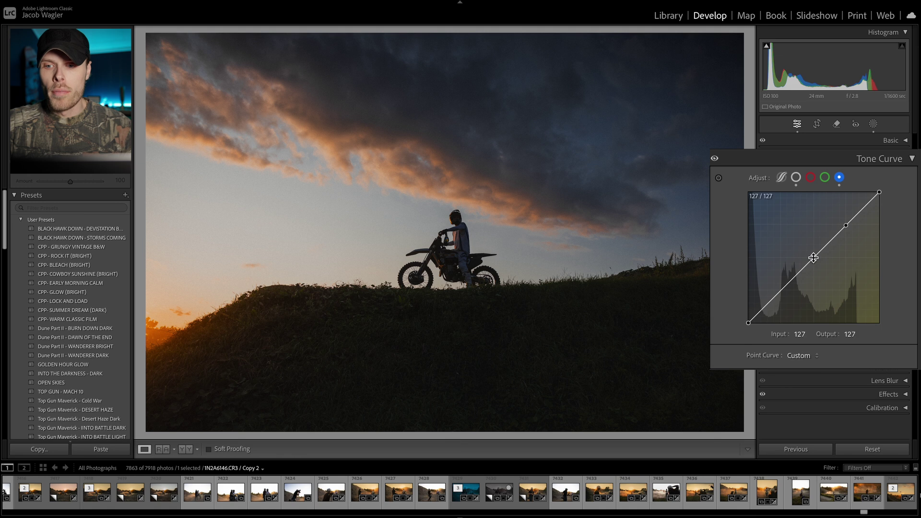
left_click(781, 290)
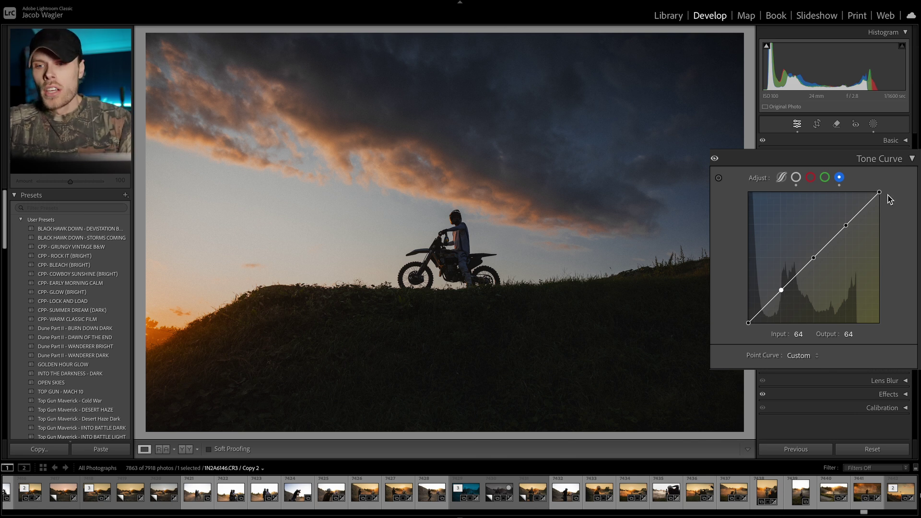
left_click(905, 154)
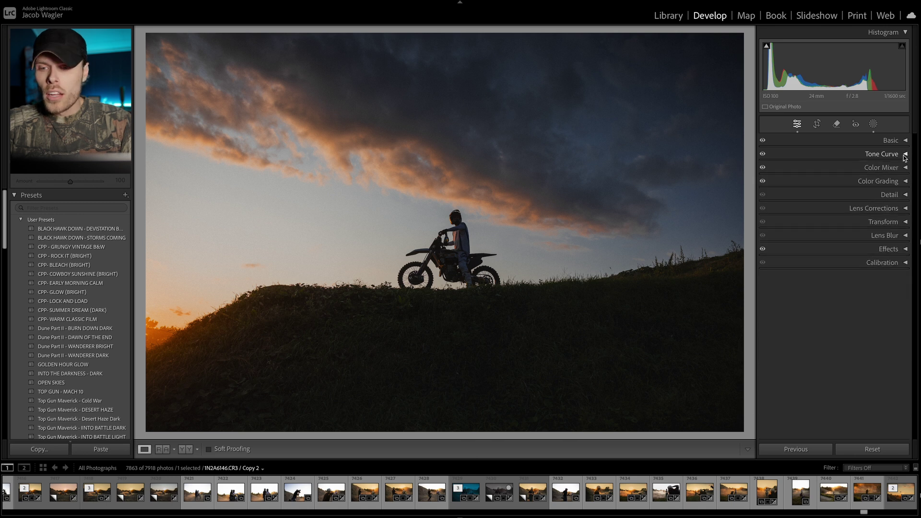
Expand Color Grading, view the Global, Highlights, Midtones and Shadows wheels, then reopen Tone Curve
left_click(905, 181)
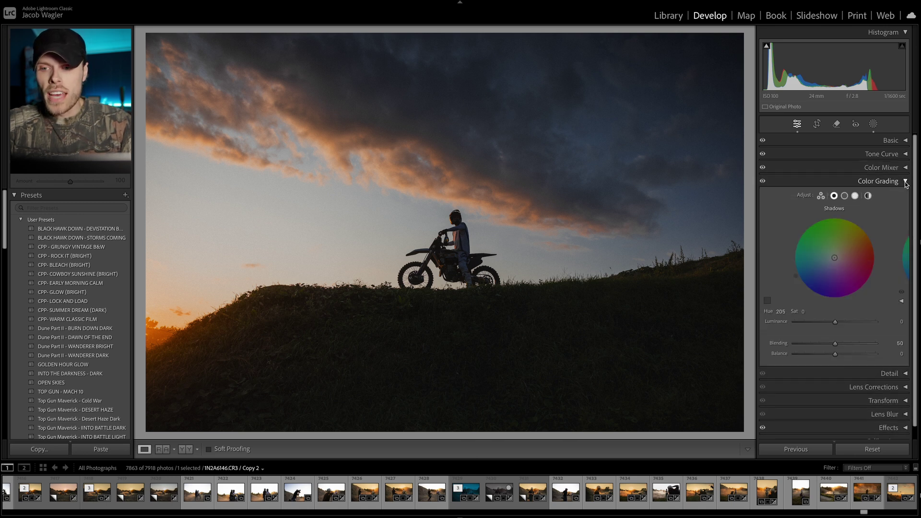
left_click(868, 196)
left_click(842, 207)
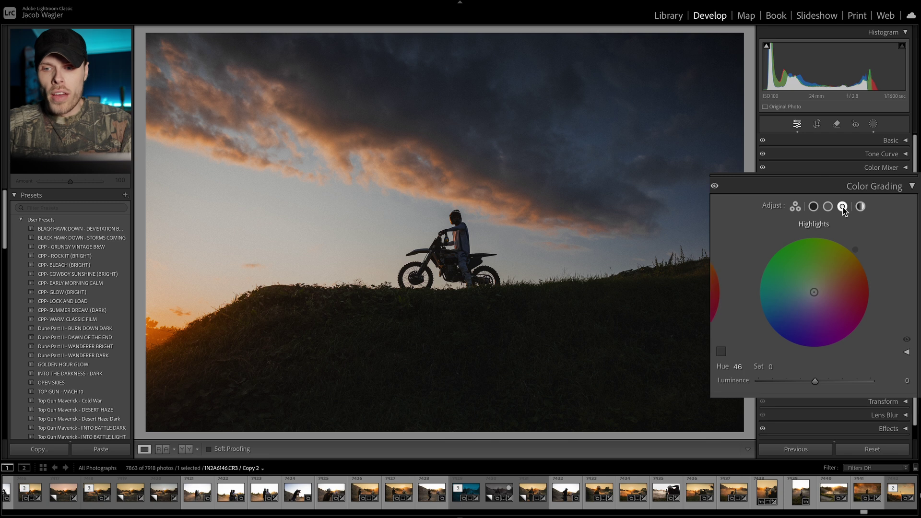
left_click(829, 206)
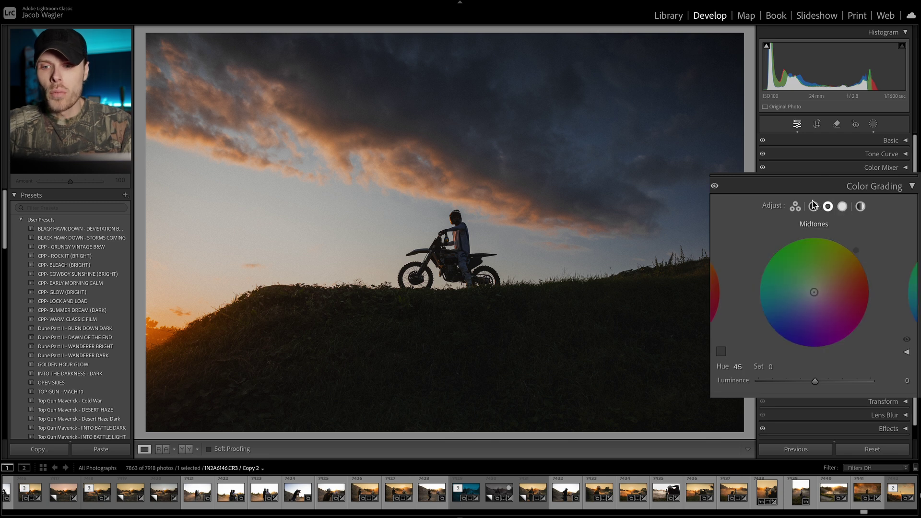
left_click(813, 206)
left_click(860, 207)
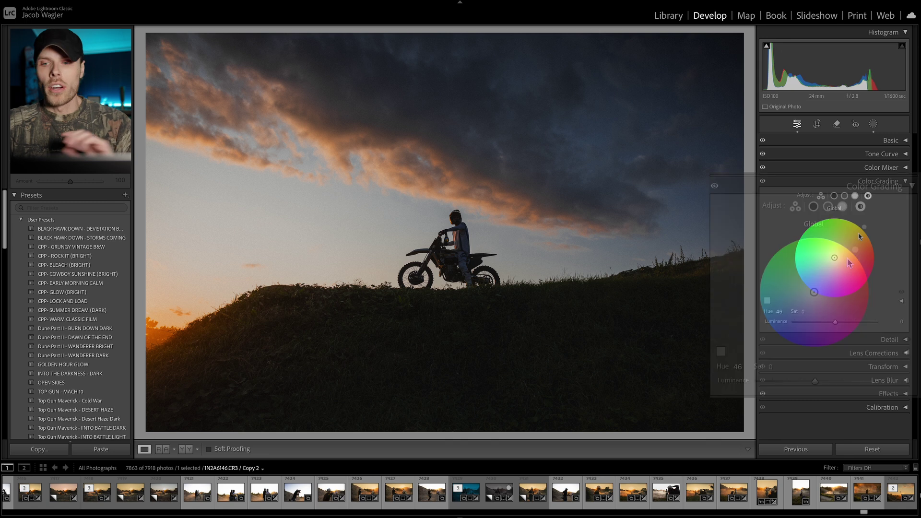
left_click(904, 155)
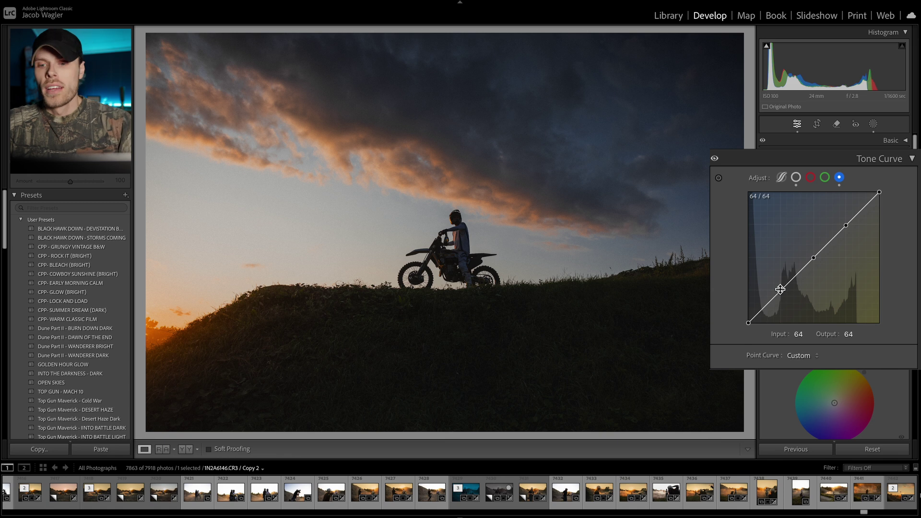
left_click(780, 289)
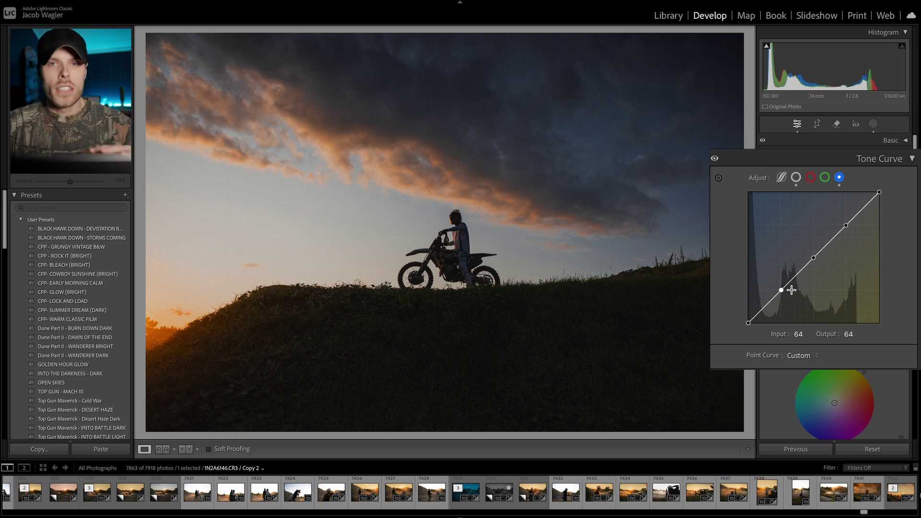
scroll(901, 363, "down", 5)
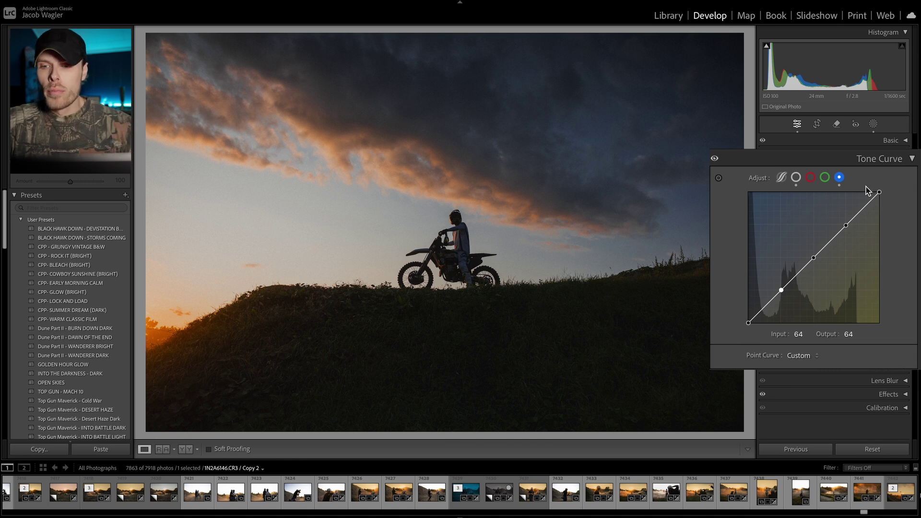
Delete the blue curve's 190 and 127 points and lower its top endpoint to 206
double_click(847, 225)
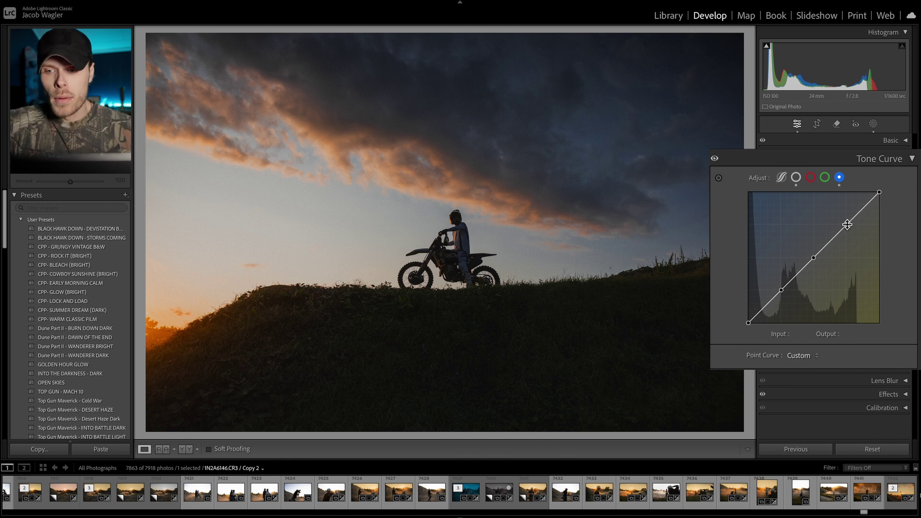
double_click(814, 258)
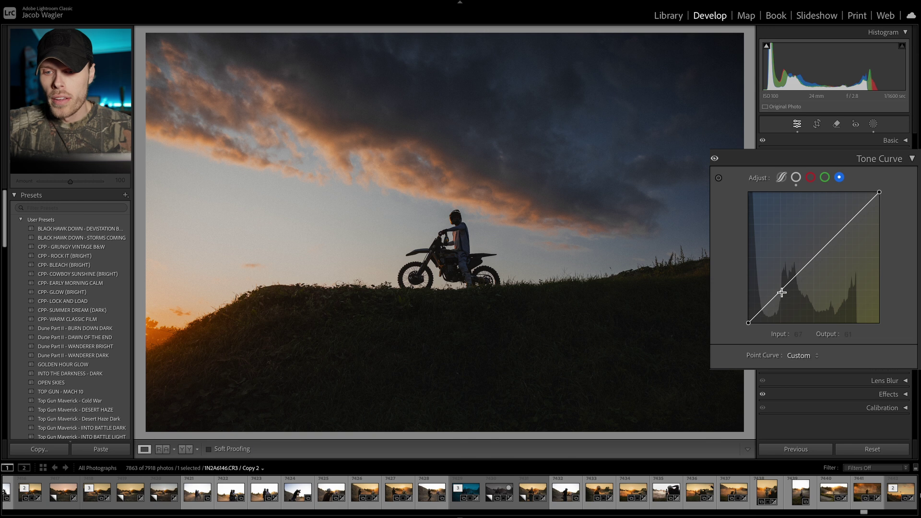
left_click_drag(879, 192, 880, 242)
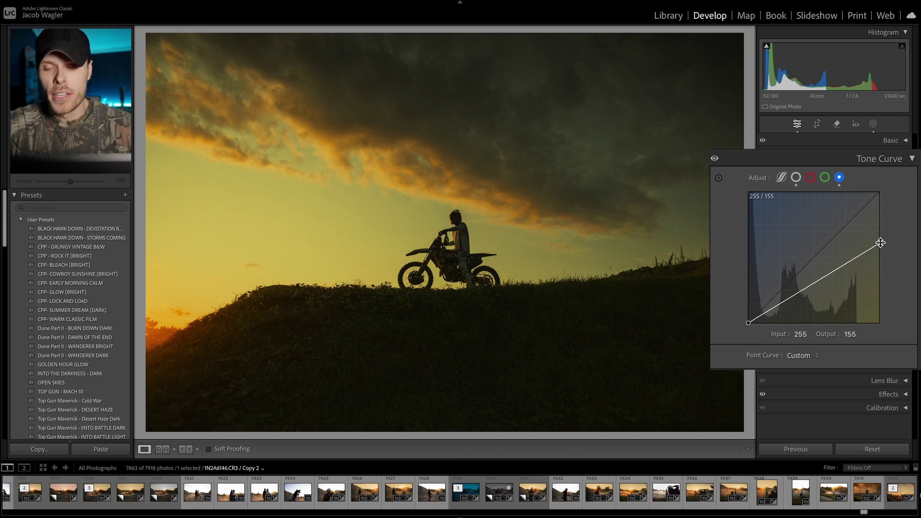
left_click_drag(880, 242, 896, 217)
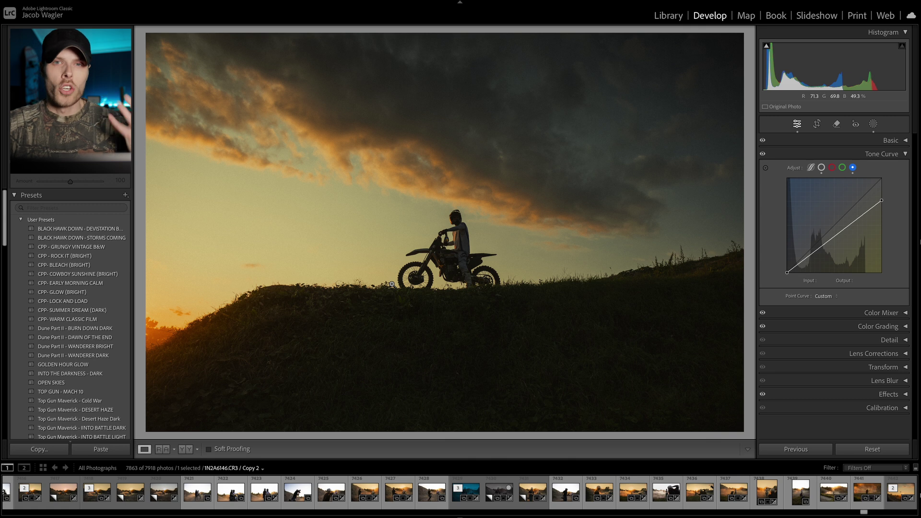
On the green channel, lower the curve's top endpoint to output 239, checking the sky zoomed in
left_click(842, 168)
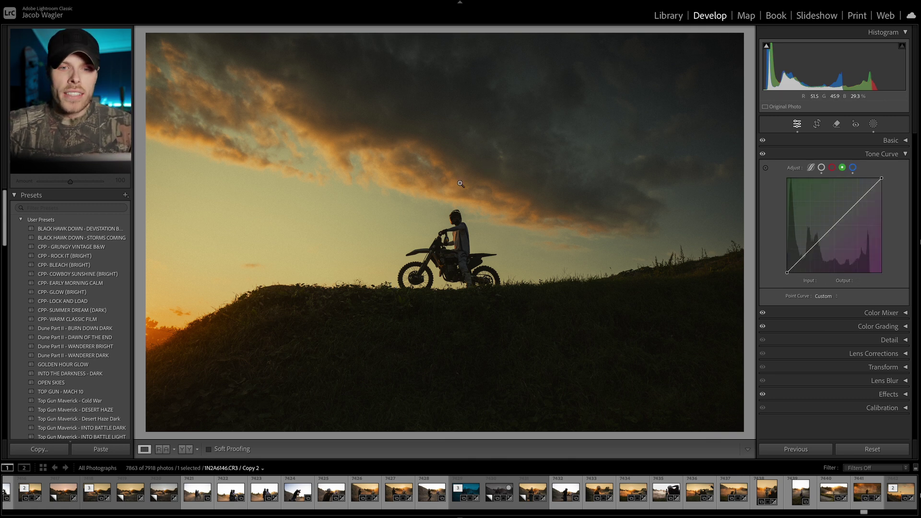
left_click(383, 179)
left_click(435, 202)
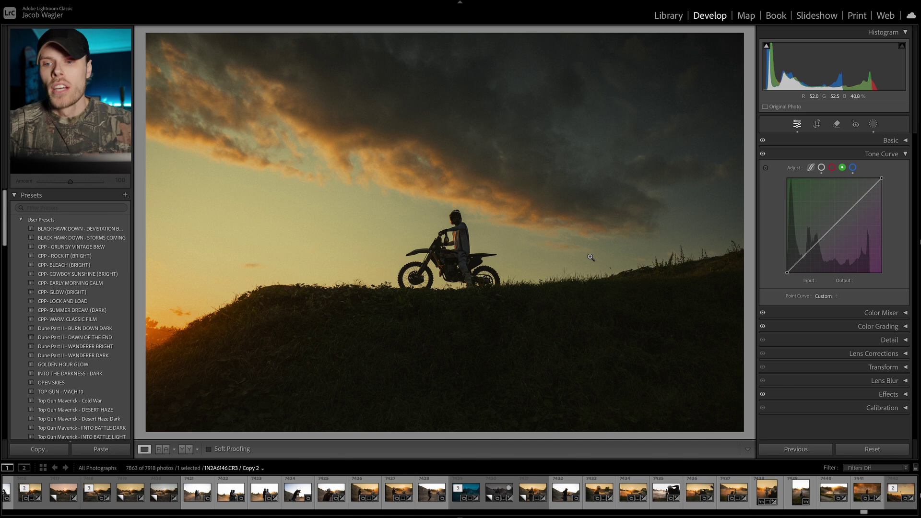
mouse_move(881, 179)
mouse_move(880, 193)
left_mouse_down()
mouse_move(856, 193)
mouse_move(892, 180)
mouse_move(895, 202)
left_mouse_up()
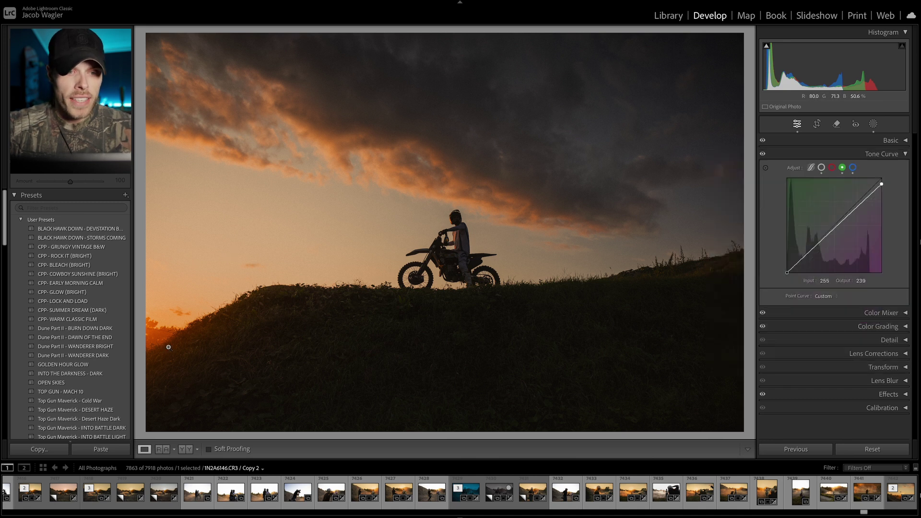
left_click_drag(157, 319, 314, 259)
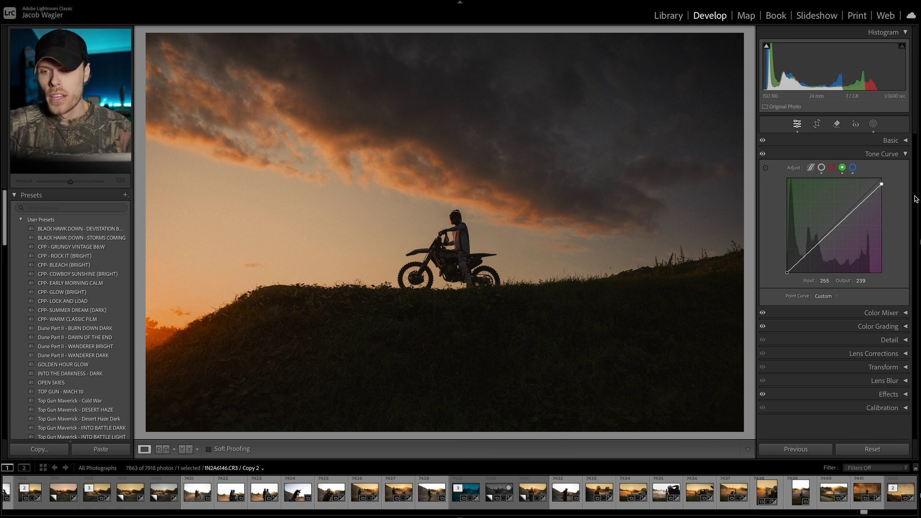
Settle the green curve's top endpoint at output 231
left_click_drag(879, 200, 881, 208)
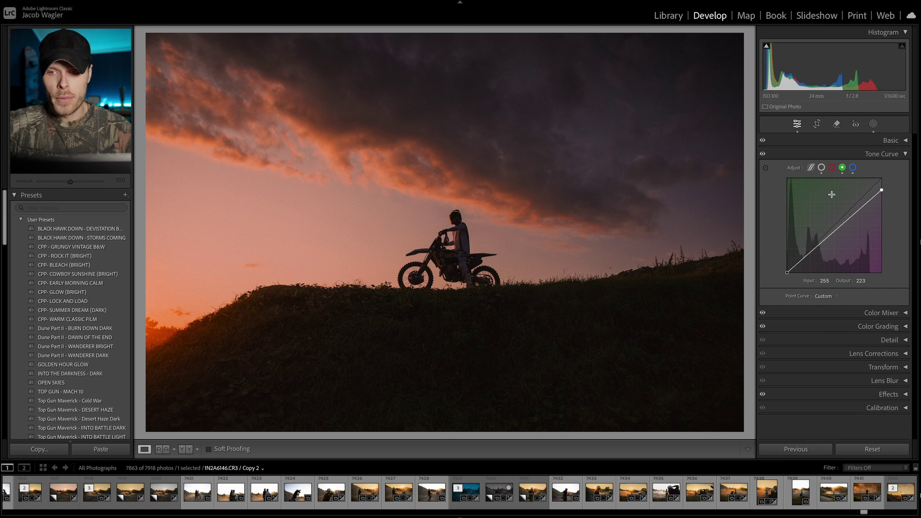
left_click_drag(880, 208, 883, 202)
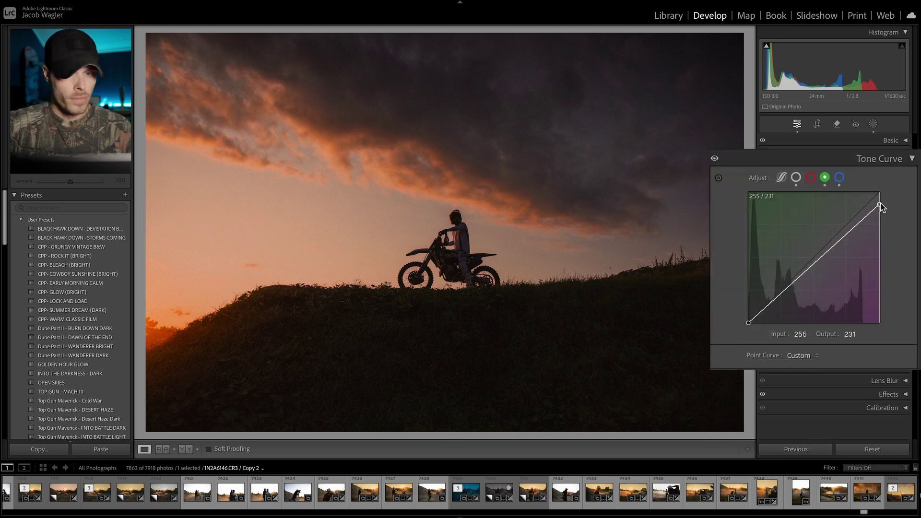
left_click(839, 177)
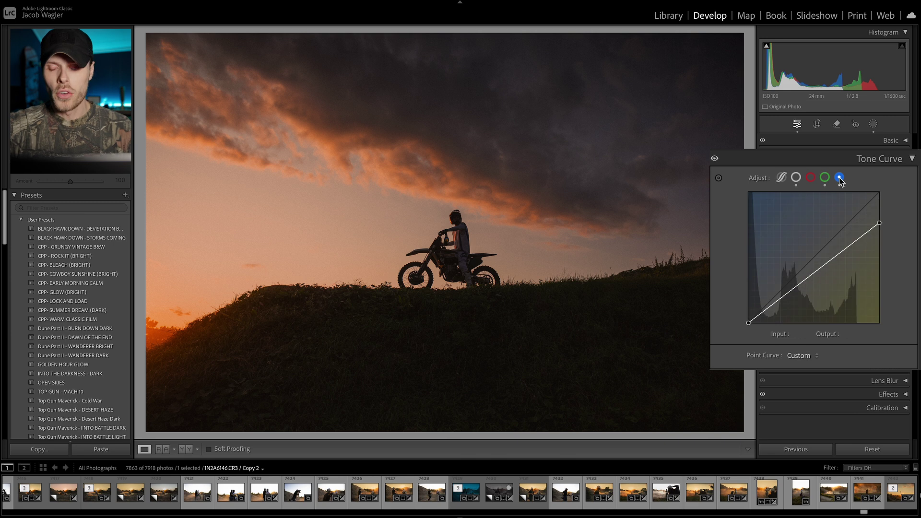
Add three blue-curve points, including 60/46 in the shadows, and move the upper one to 192/145
left_click(835, 256)
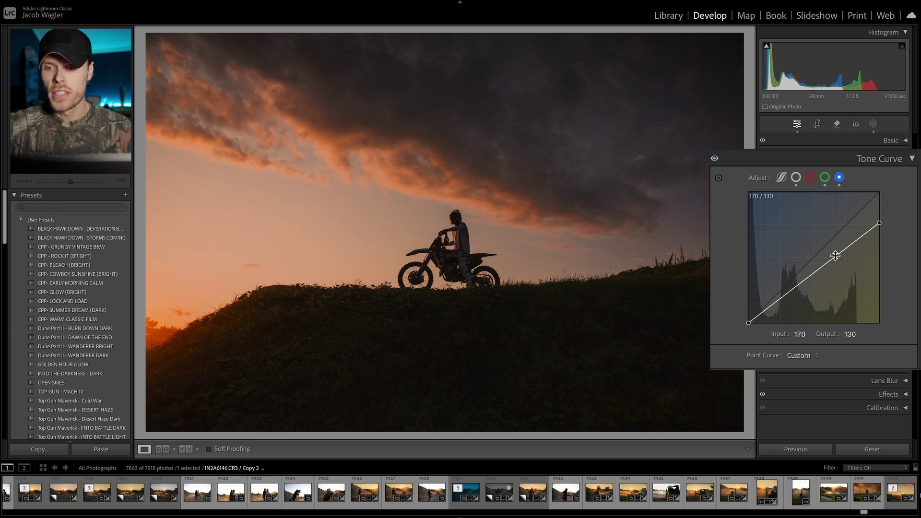
left_click(809, 276)
left_click(779, 300)
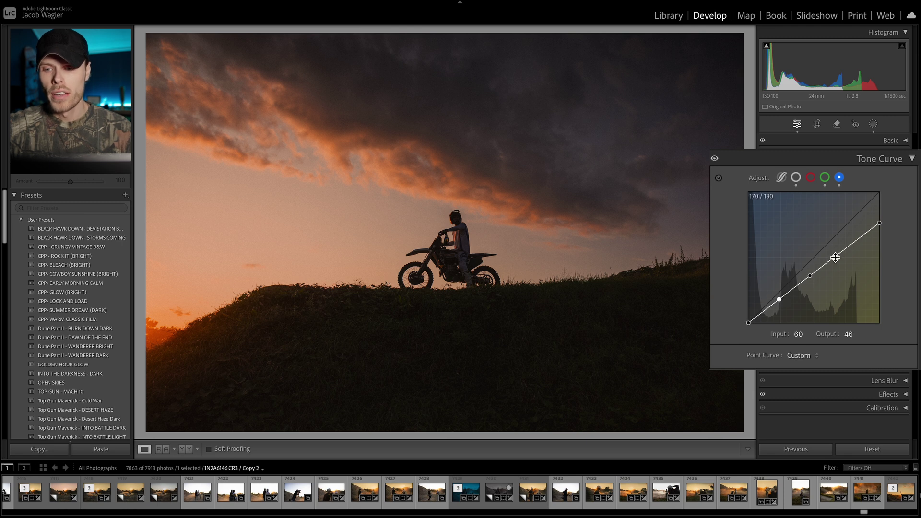
mouse_move(835, 257)
left_mouse_down()
mouse_move(848, 248)
mouse_move(851, 258)
left_mouse_up()
left_click(233, 220)
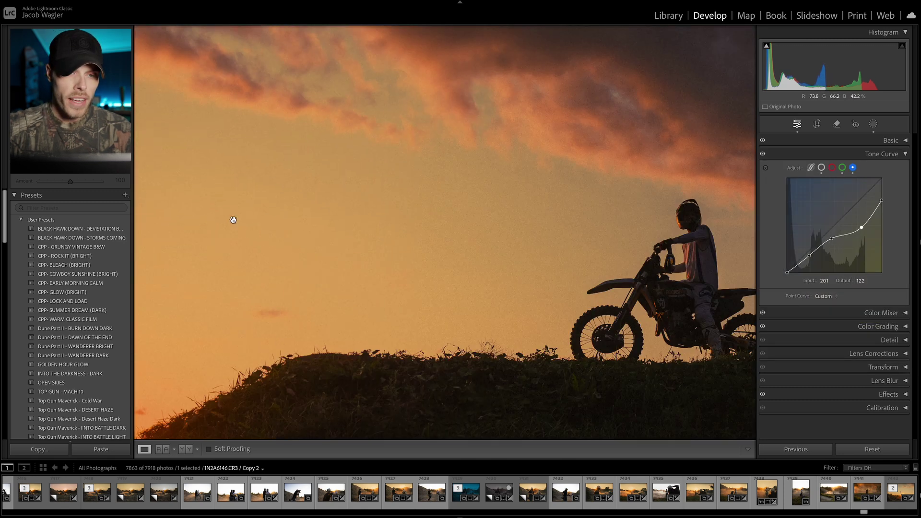
left_click(369, 199)
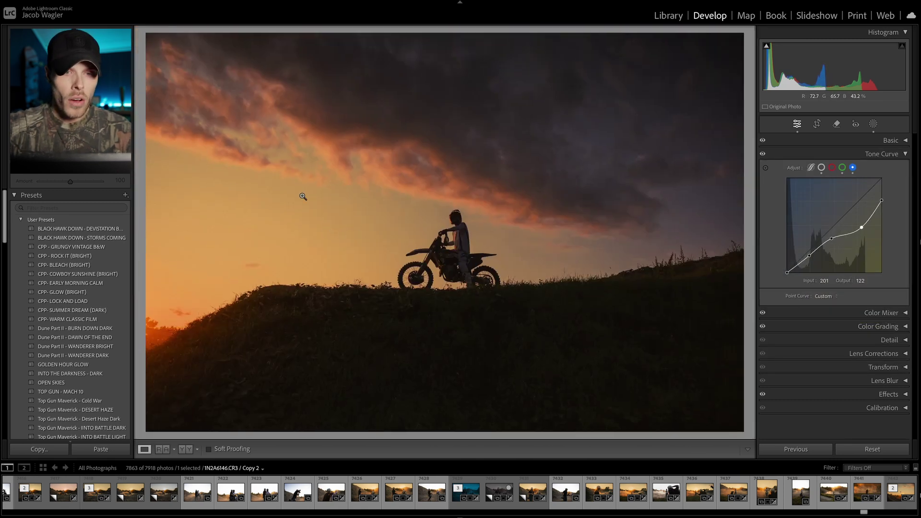
Anchor the green curve near 63 and pull its highlights down to about 187/159
left_click(843, 167)
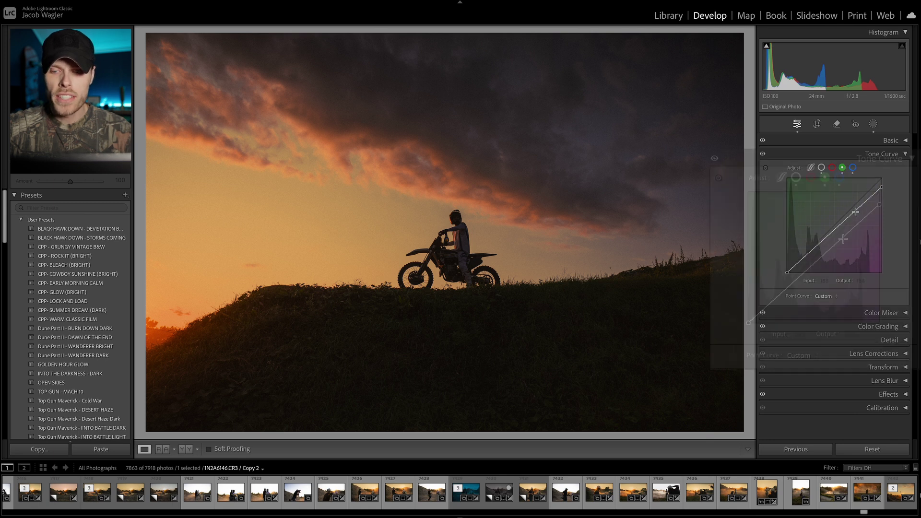
left_click(855, 211)
left_click(835, 229)
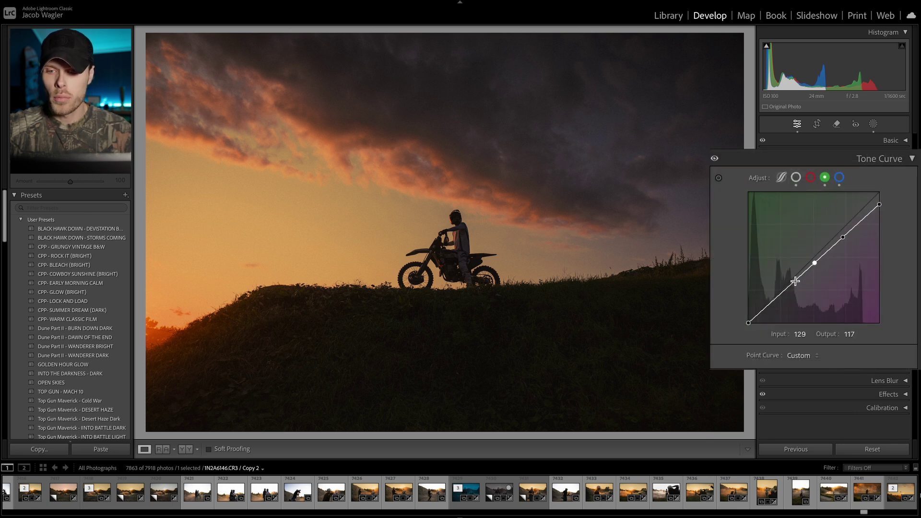
left_click(780, 294)
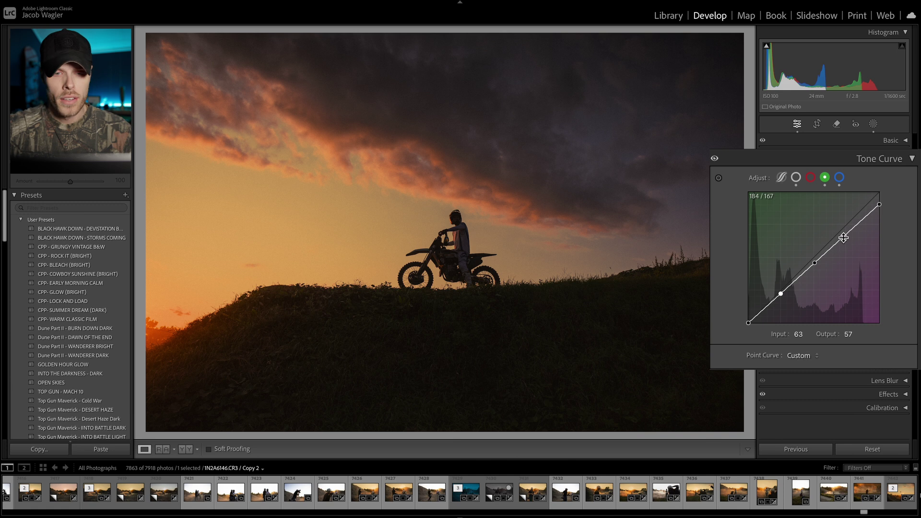
left_click_drag(843, 239, 845, 241)
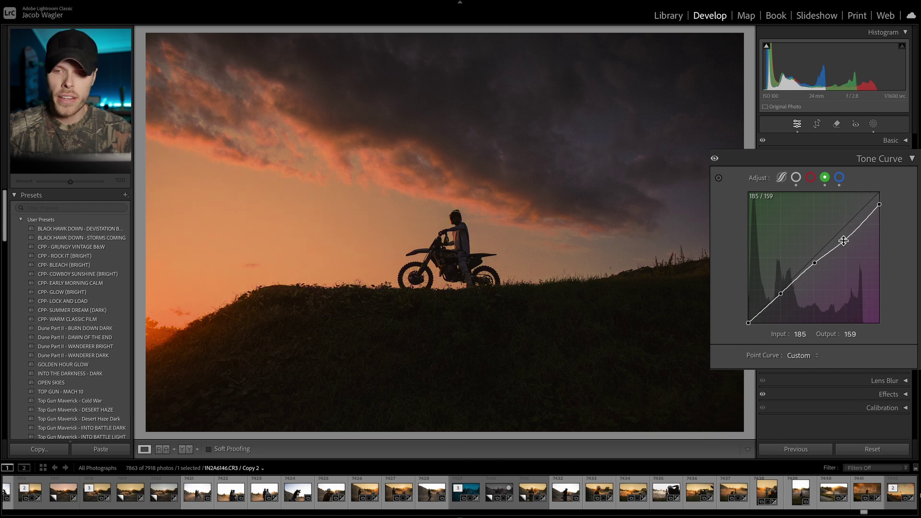
left_click(368, 145)
left_click(363, 165)
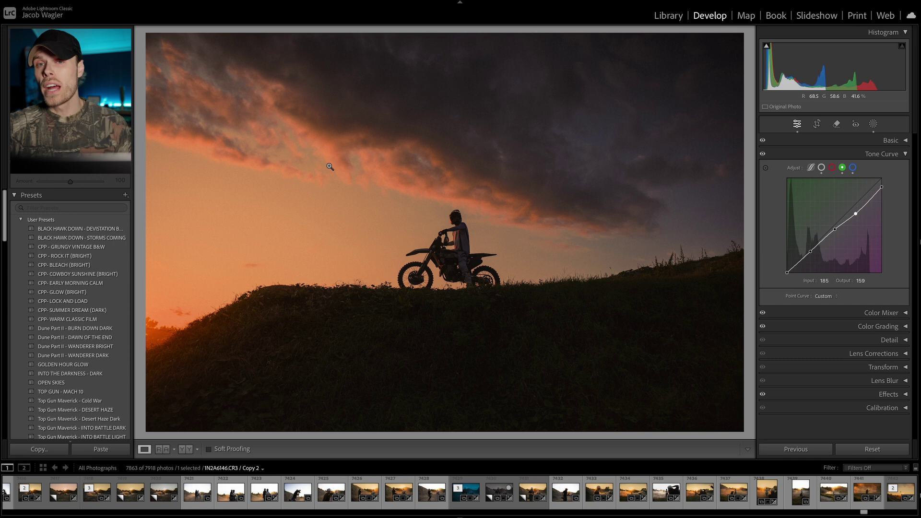
Add red-curve anchors in the upper tones, at 127 and at 64, and enable the Targeted Adjustment tool
left_click(810, 177)
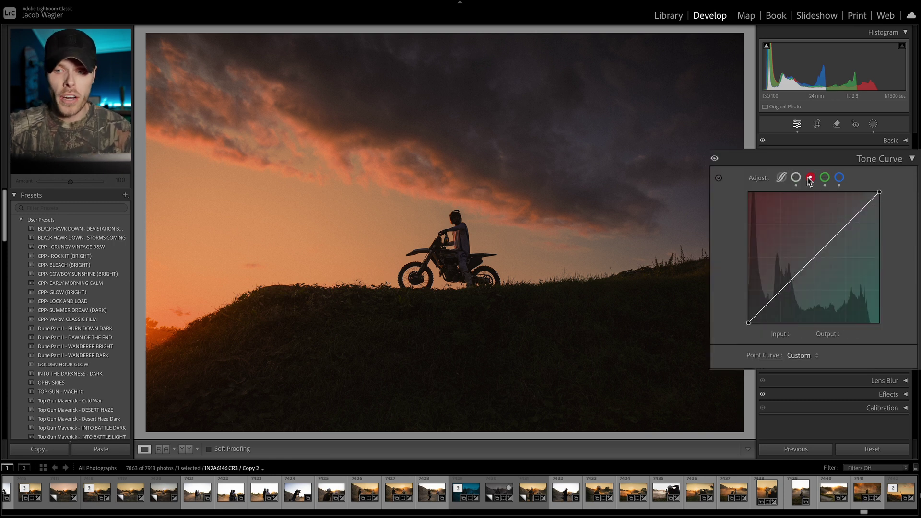
left_click(844, 226)
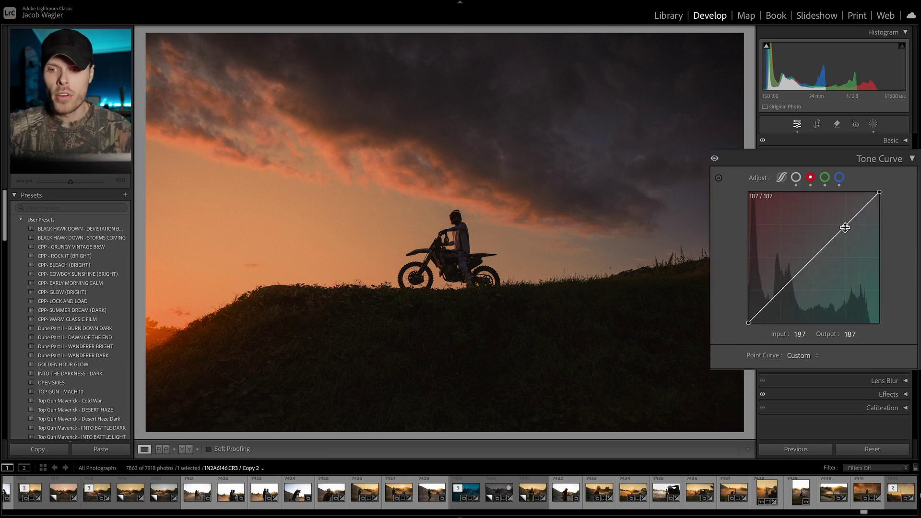
left_click(814, 258)
left_click(781, 289)
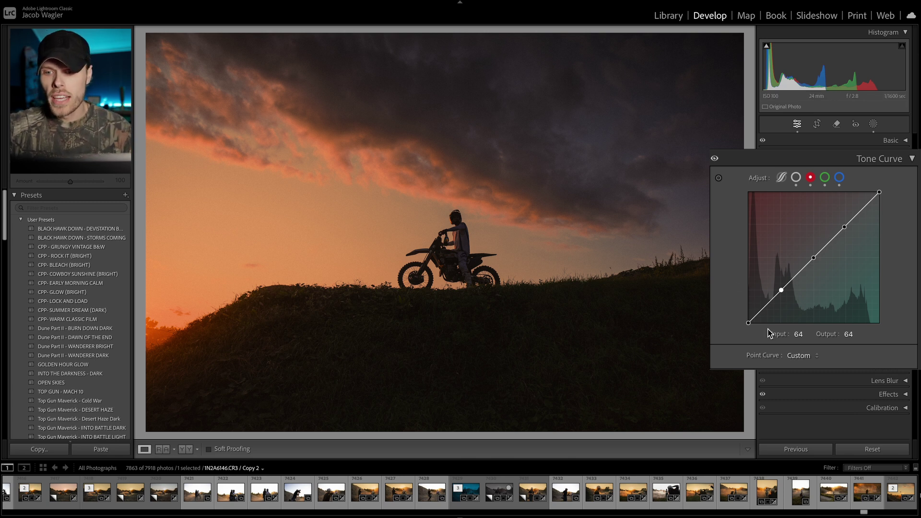
left_click(718, 178)
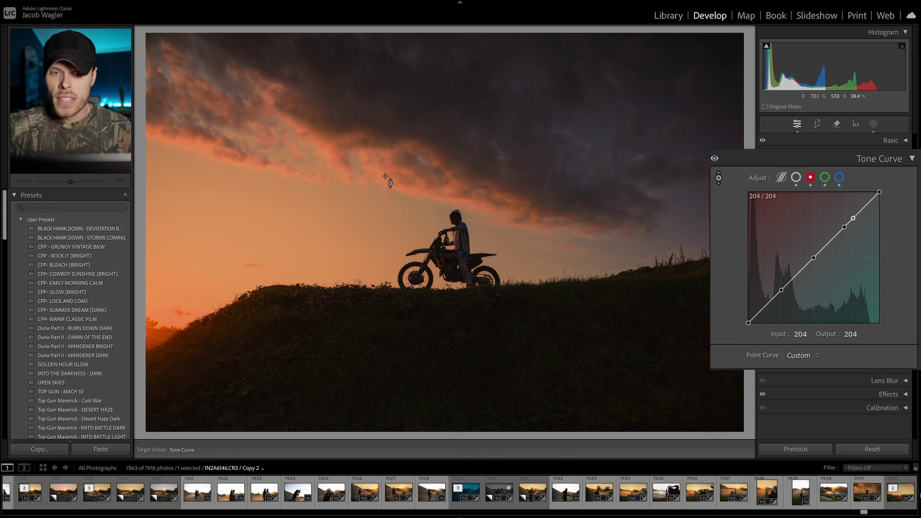
Drag a sky dip into the red curve, inspect it zoomed in, then delete that point
left_click_drag(386, 176, 385, 195)
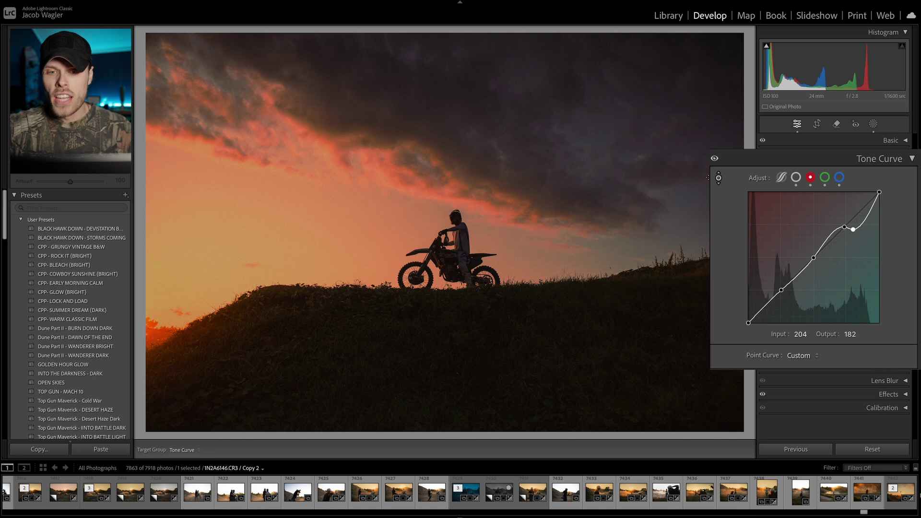
key("z")
key("ctrl+equal")
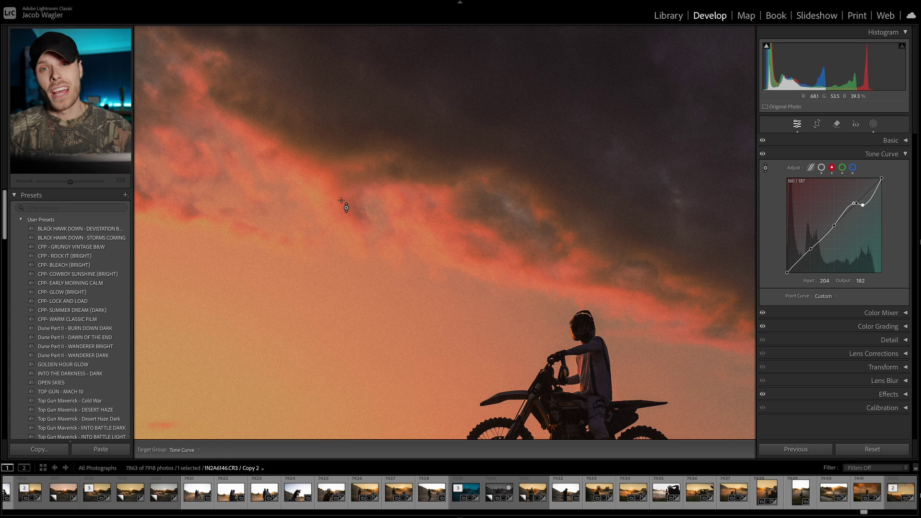
key("z")
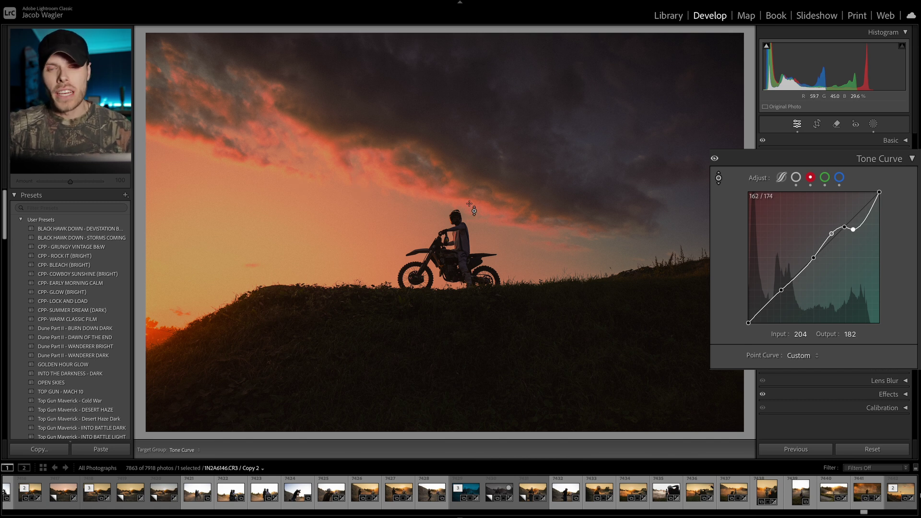
double_click(854, 230)
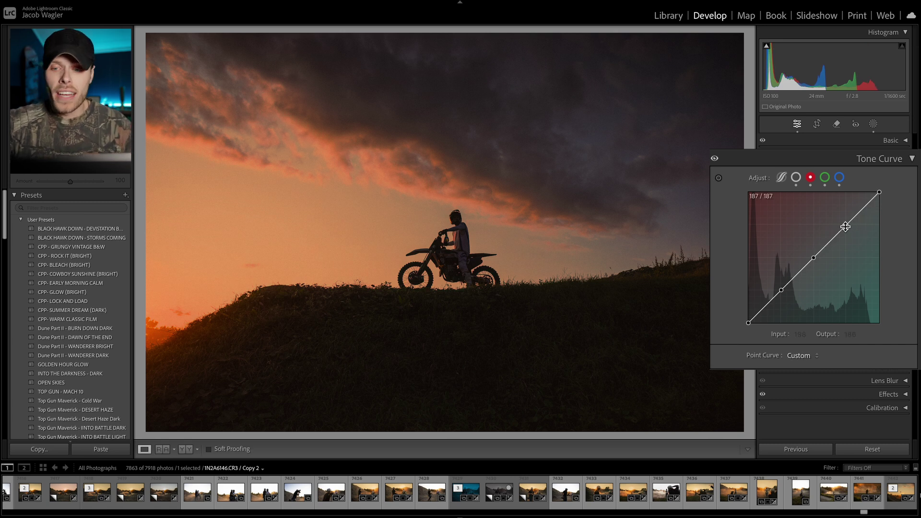
Add a red-curve highlight point near 187 and lower it to about 188/182
left_click(845, 226)
left_click_drag(845, 226, 845, 229)
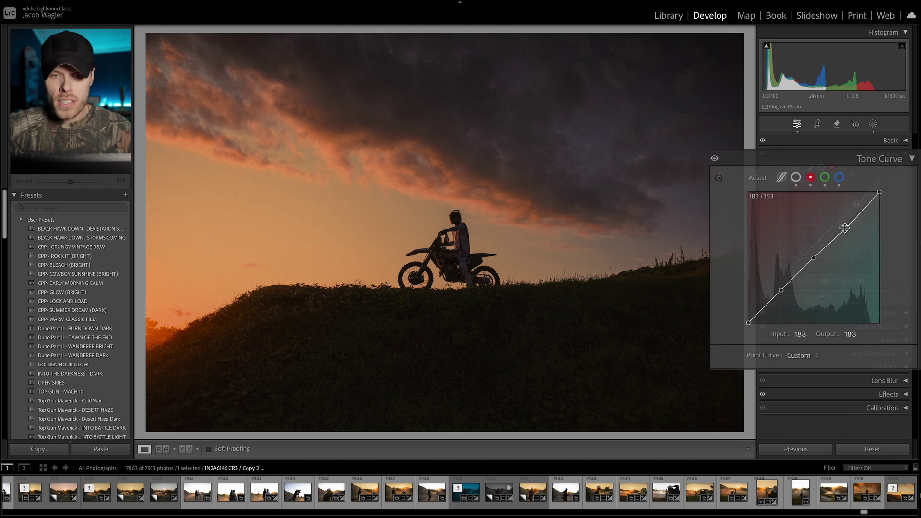
left_click_drag(857, 205, 845, 228)
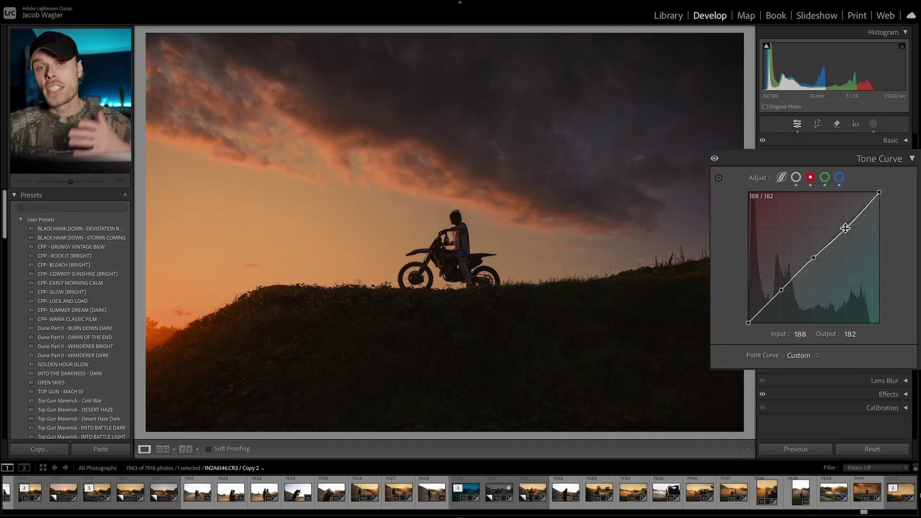
left_click(839, 177)
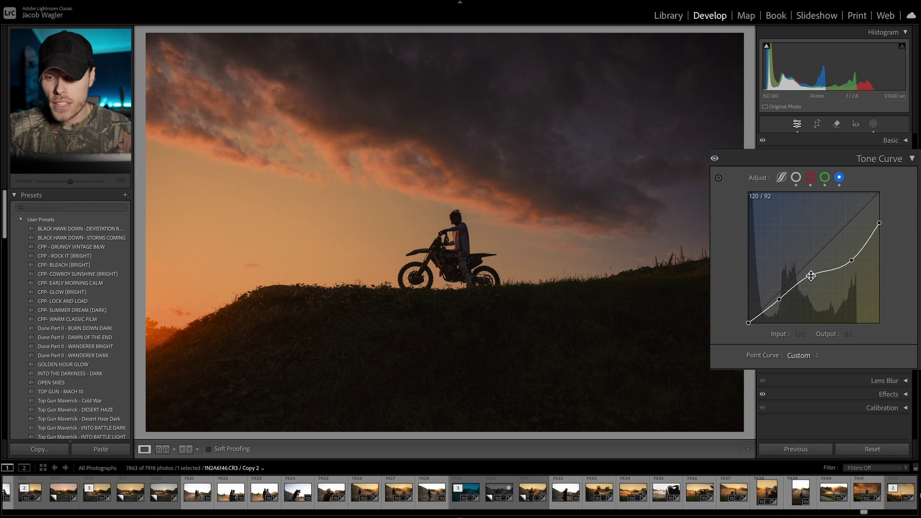
Add a blue midpoint near 129/83 and push it out toward 189/95, checking the sky zoomed in
left_click_drag(810, 275, 814, 282)
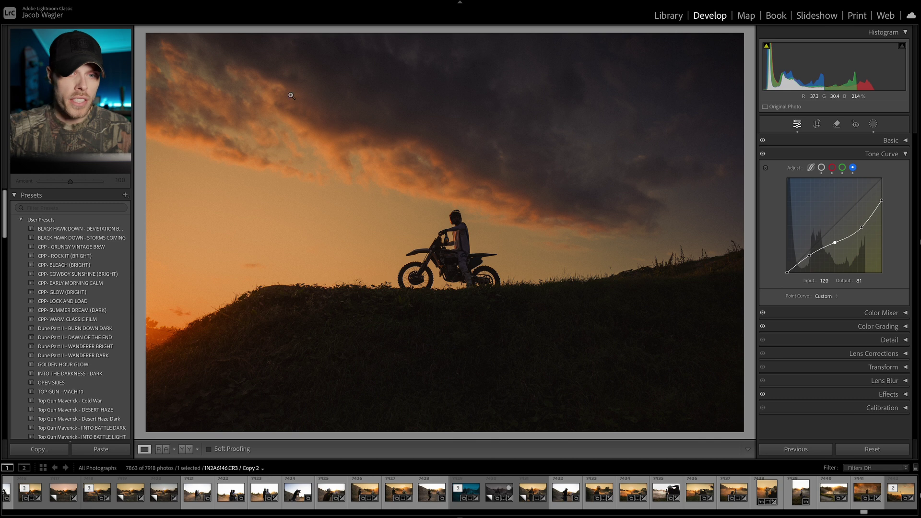
left_click(338, 134)
left_click_drag(337, 135, 340, 187)
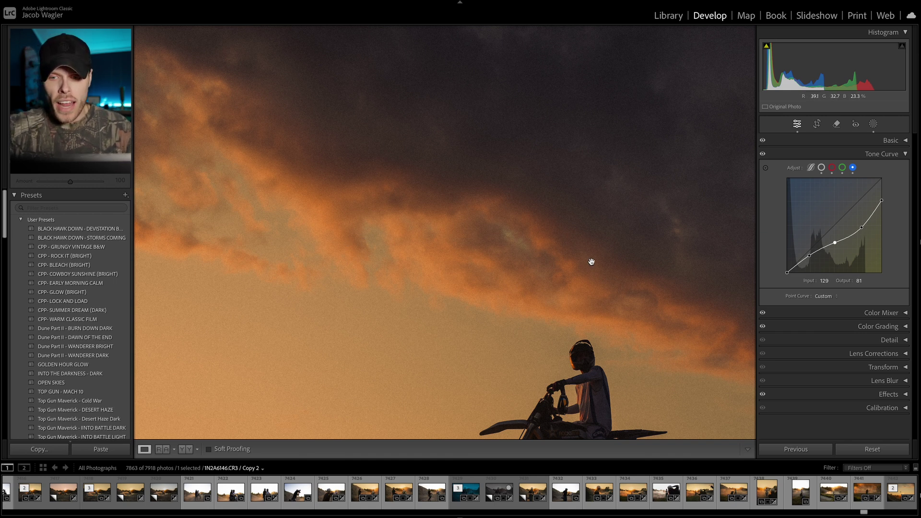
left_click_drag(835, 243, 840, 241)
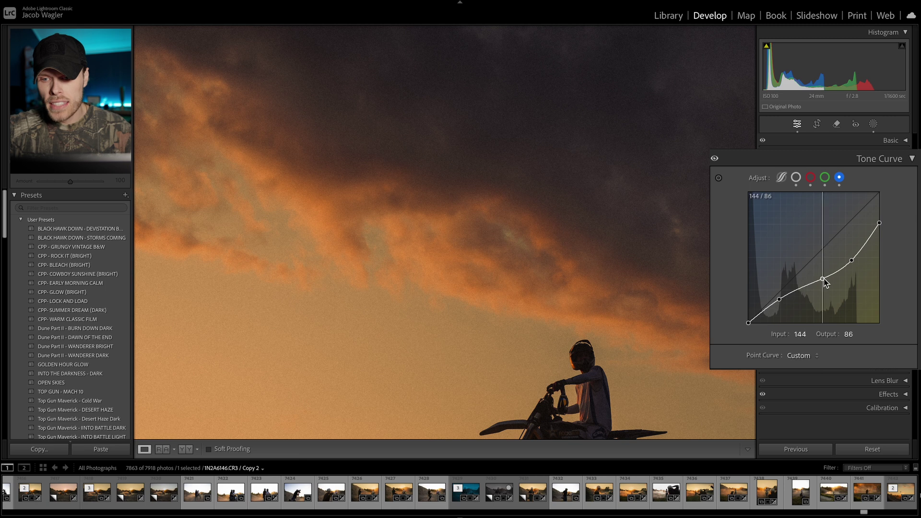
left_click_drag(824, 282, 847, 278)
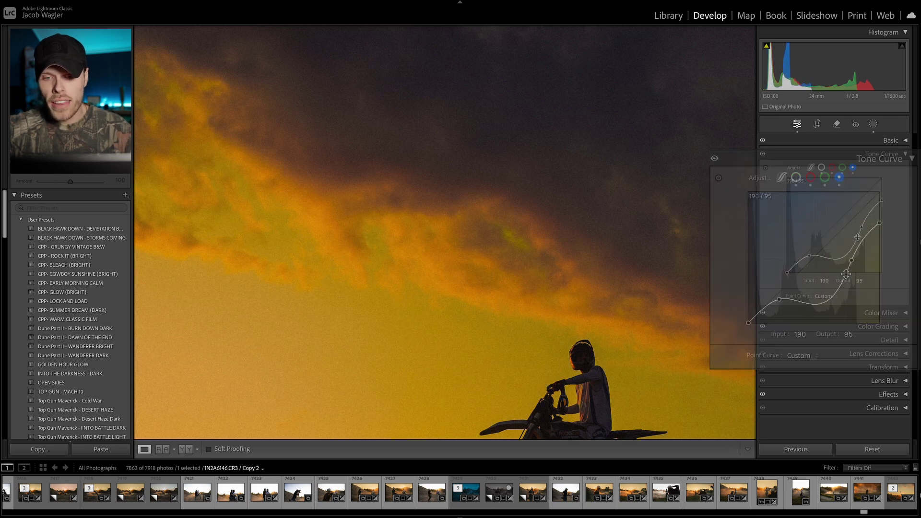
left_click(485, 229)
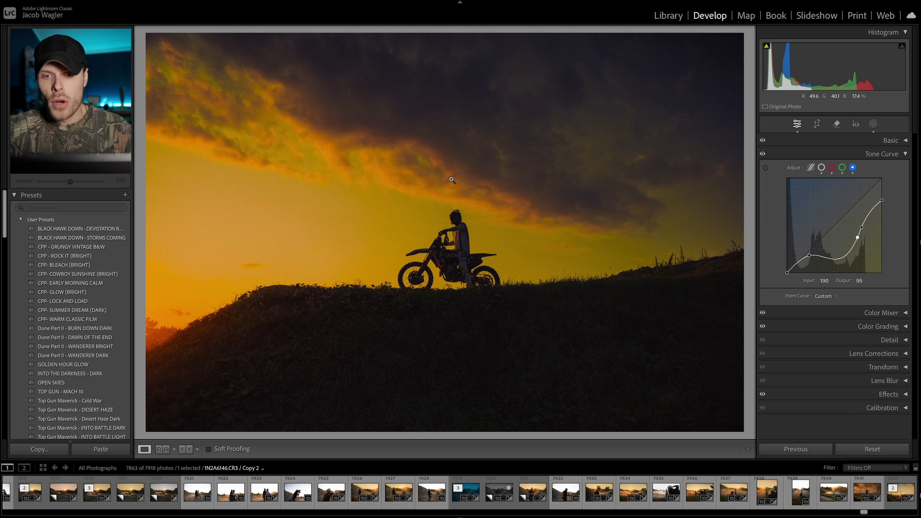
Undo the too-yellow change and re-place the blue midpoint at about 138/78
key("ctrl+z")
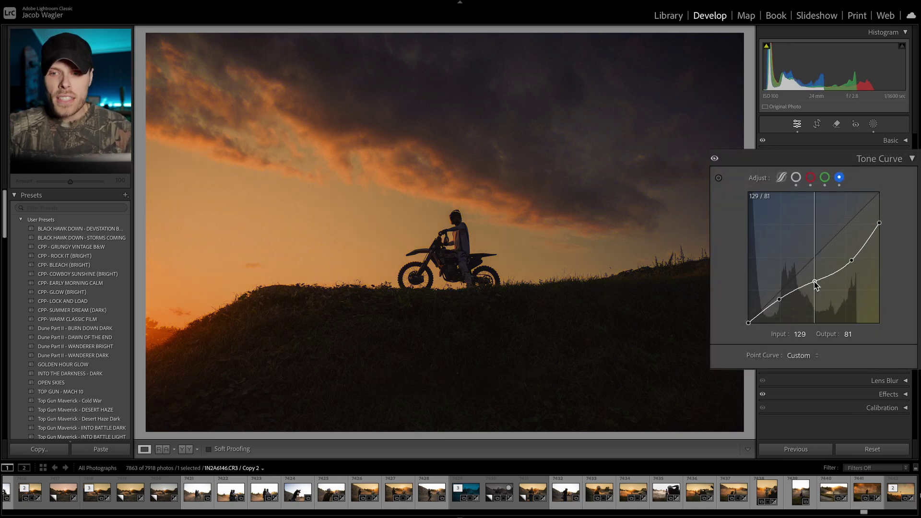
left_click(798, 289)
left_click_drag(799, 289, 819, 280)
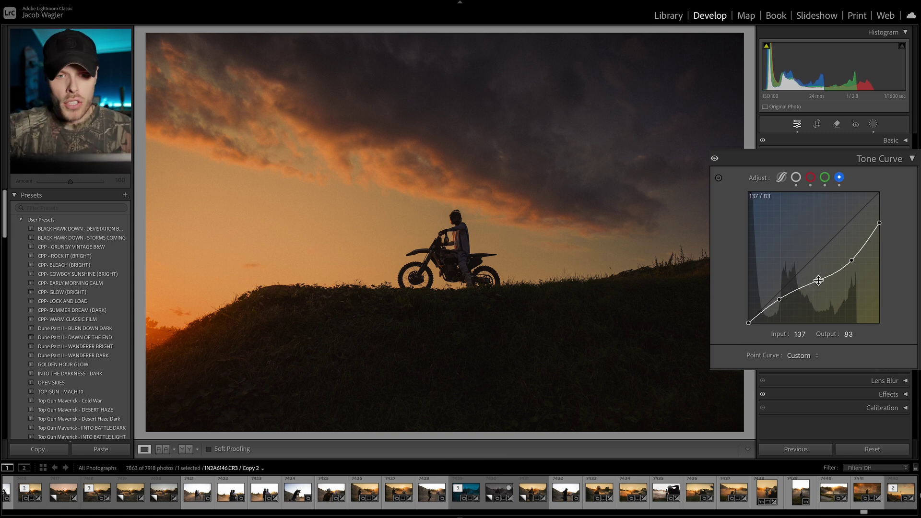
left_click_drag(819, 280, 820, 284)
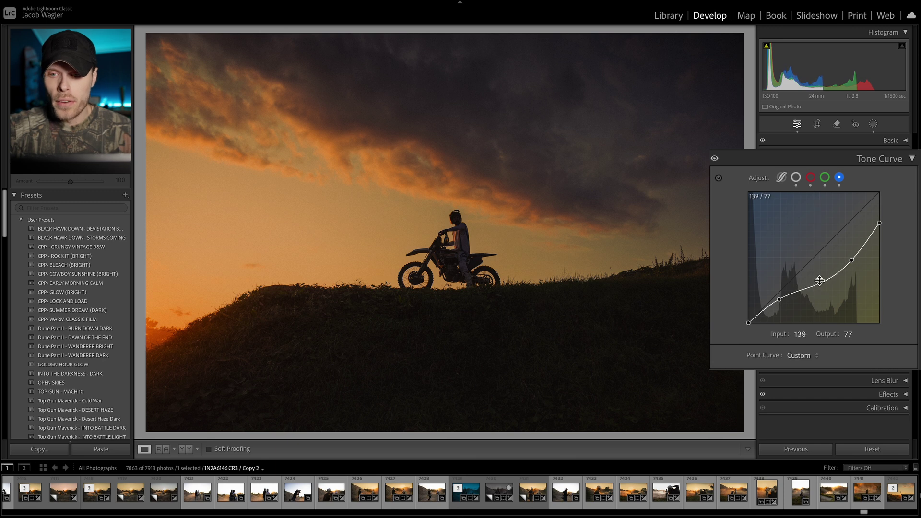
Nudge the green curve's midpoint down to 130/113, then reselect the blue channel
left_click(825, 178)
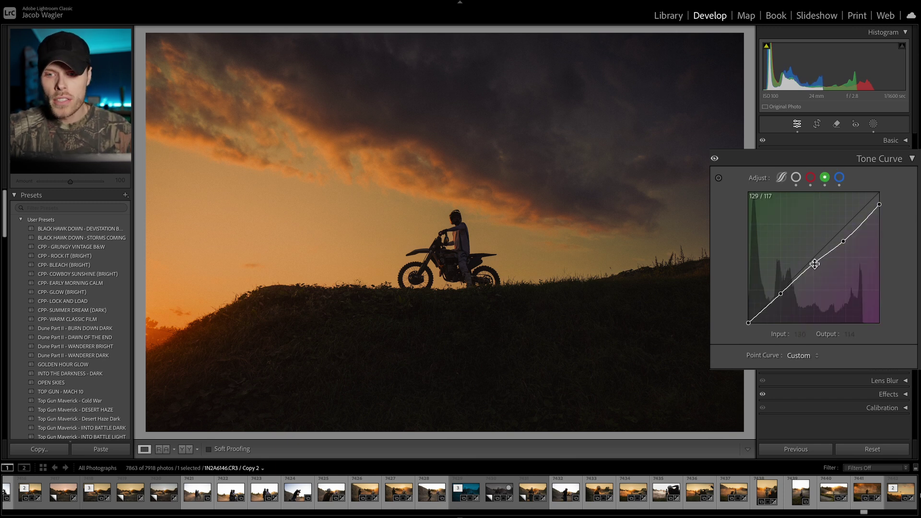
left_click_drag(815, 264, 815, 265)
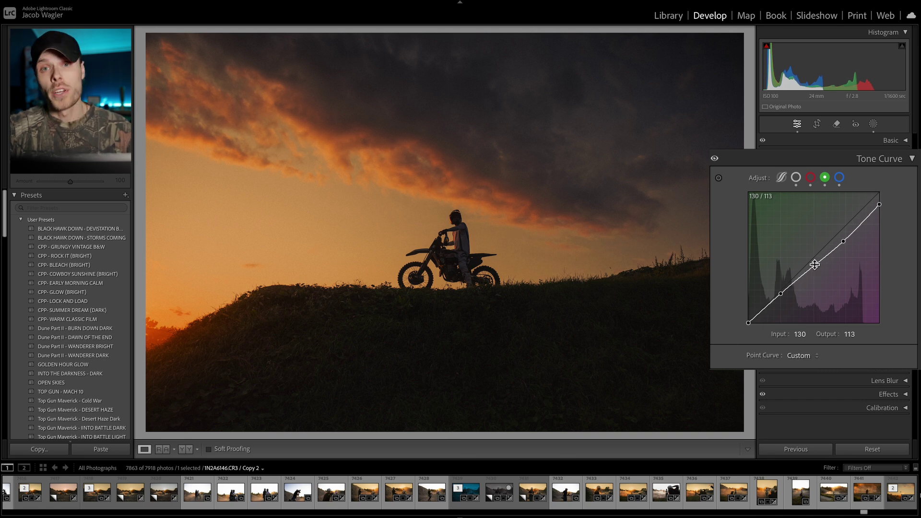
left_click(839, 178)
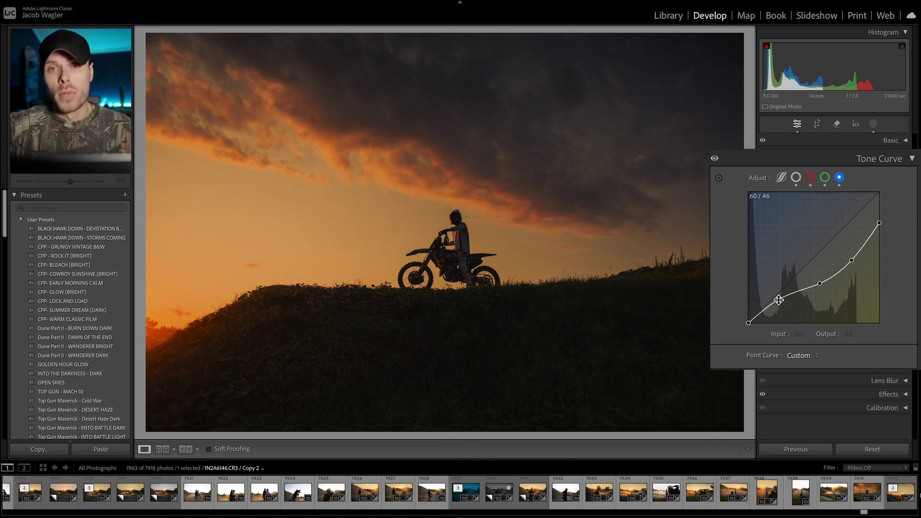
Set the blue shadow point to 57/51, then lower the red shadow point to about 65/59
left_click_drag(778, 300, 778, 297)
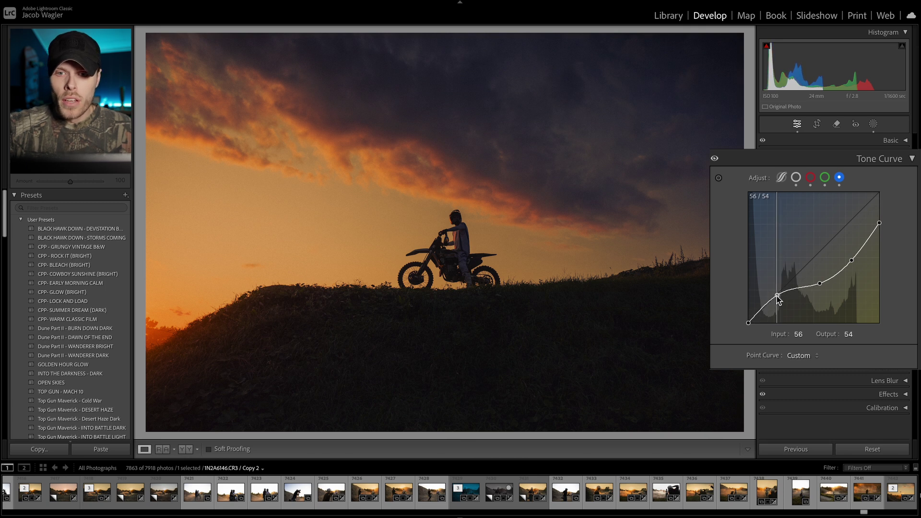
left_click_drag(777, 297, 777, 297)
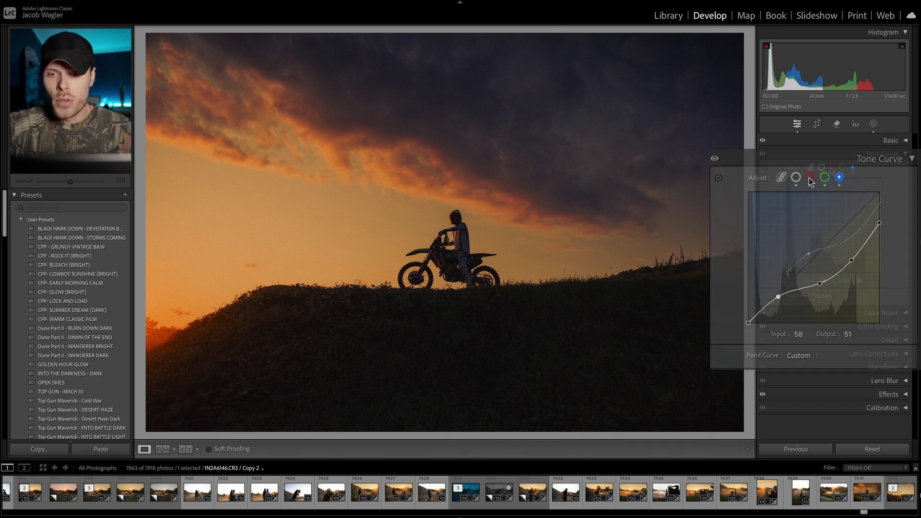
left_click(832, 167)
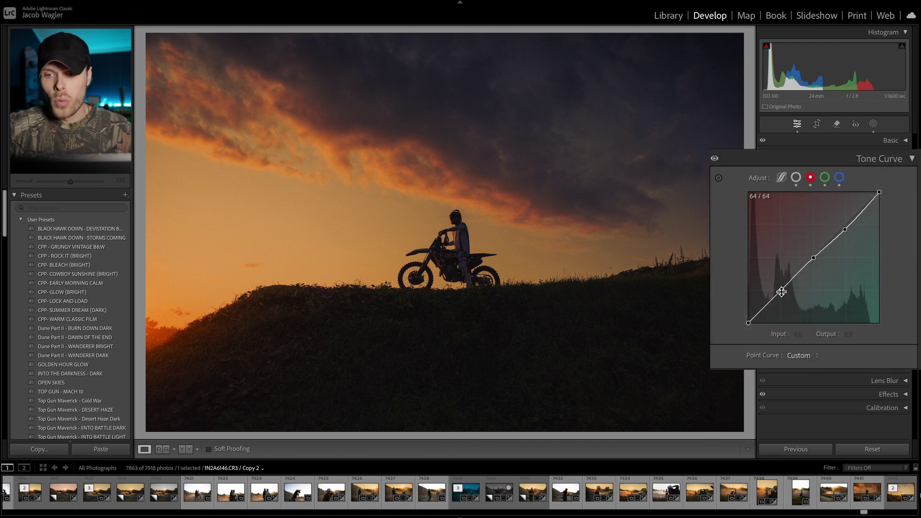
left_click_drag(780, 292, 781, 292)
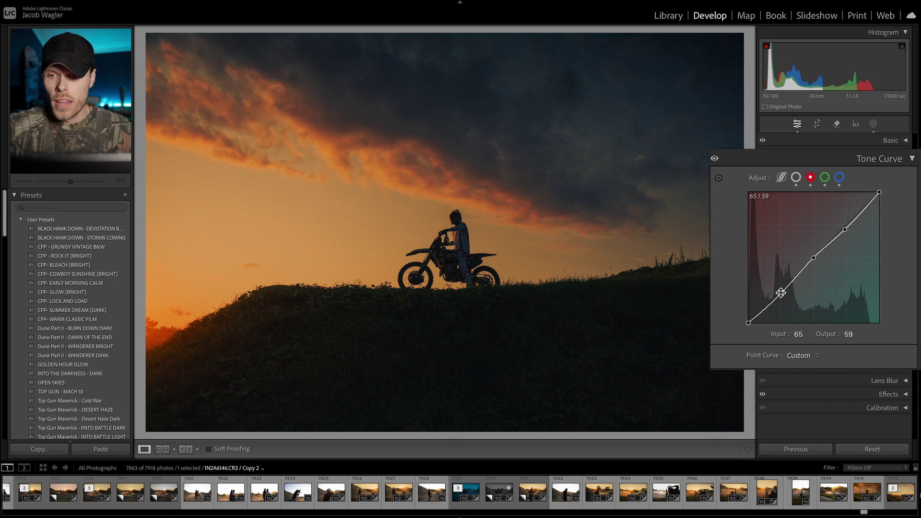
Lift a green shadow point near 63 and pull a new upper point down to 185/156
left_click(824, 177)
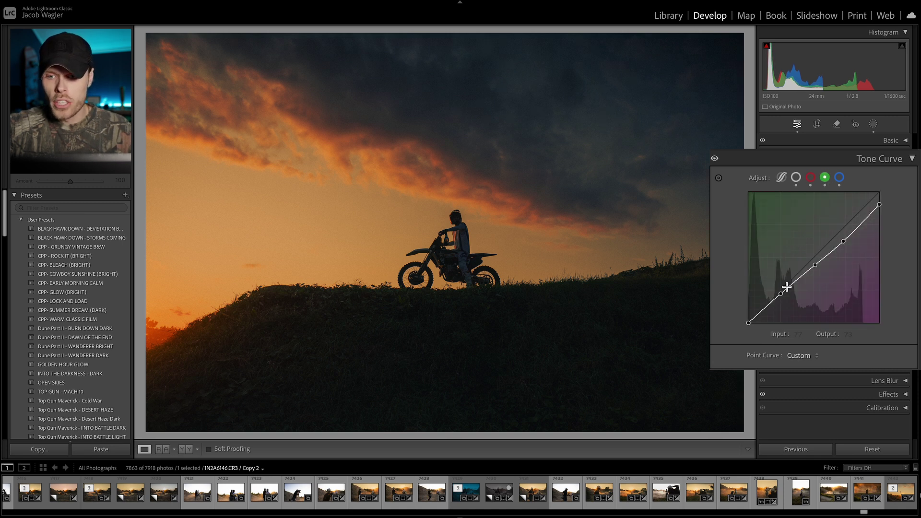
left_click_drag(781, 293, 779, 295)
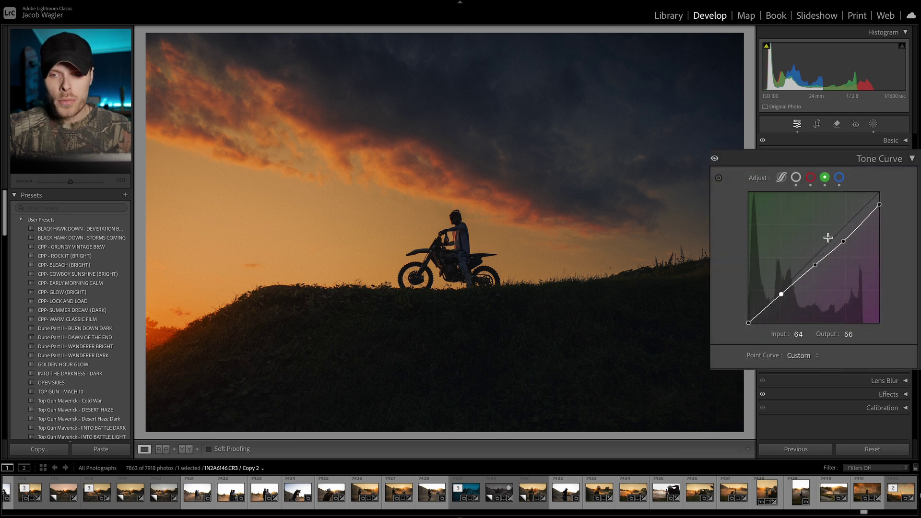
left_click(844, 240)
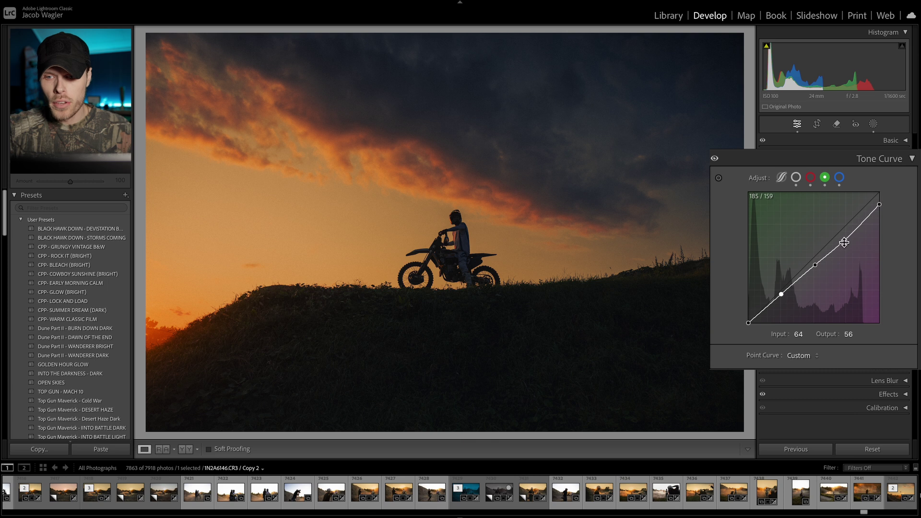
left_click_drag(844, 242, 843, 243)
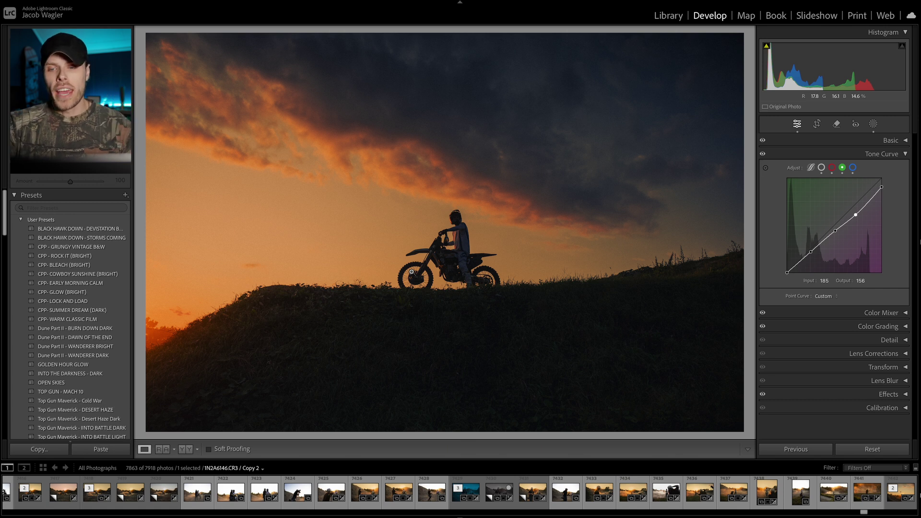
In Color Grading, swing the Global hue from 46 round to 211 with saturation at 0
left_click(905, 154)
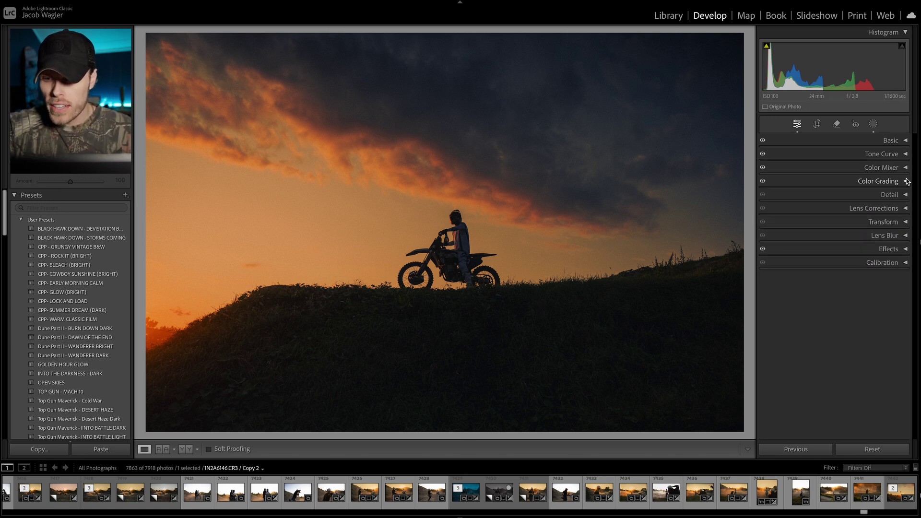
left_click(906, 181)
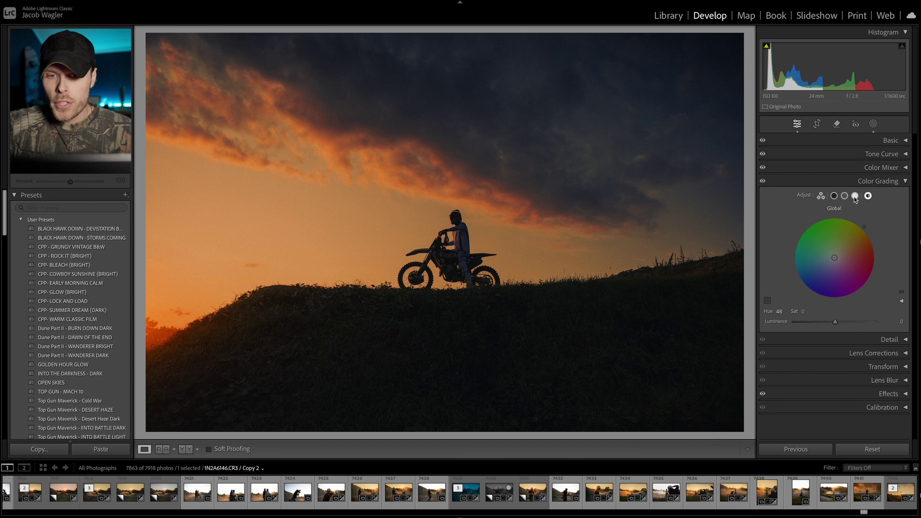
left_click_drag(863, 227, 868, 269)
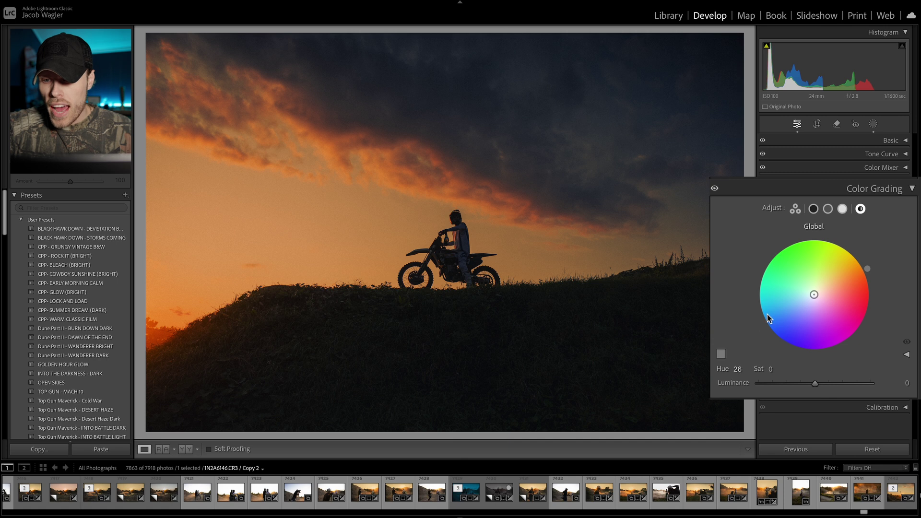
left_click_drag(867, 269, 763, 324)
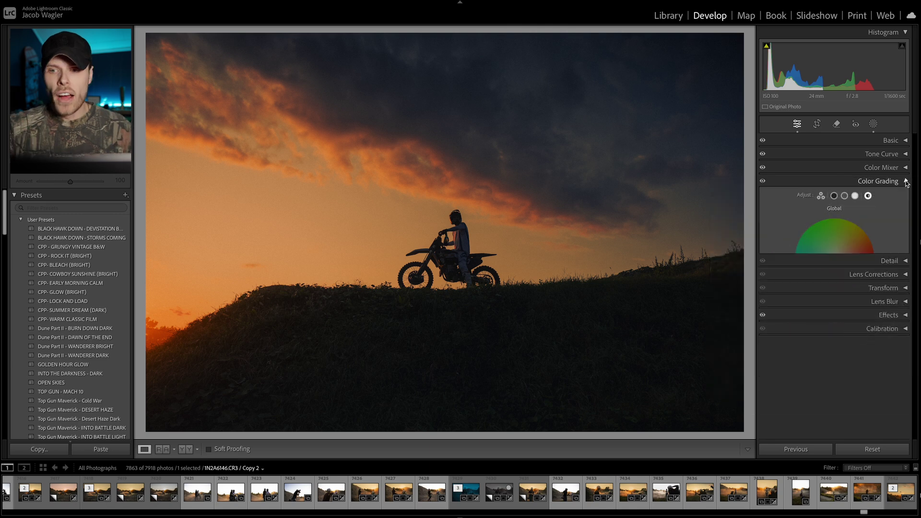
left_click(882, 154)
Toggle 1:1 zoom on the bike's tank several times and pan across the bike
left_click(464, 247)
left_click(464, 247)
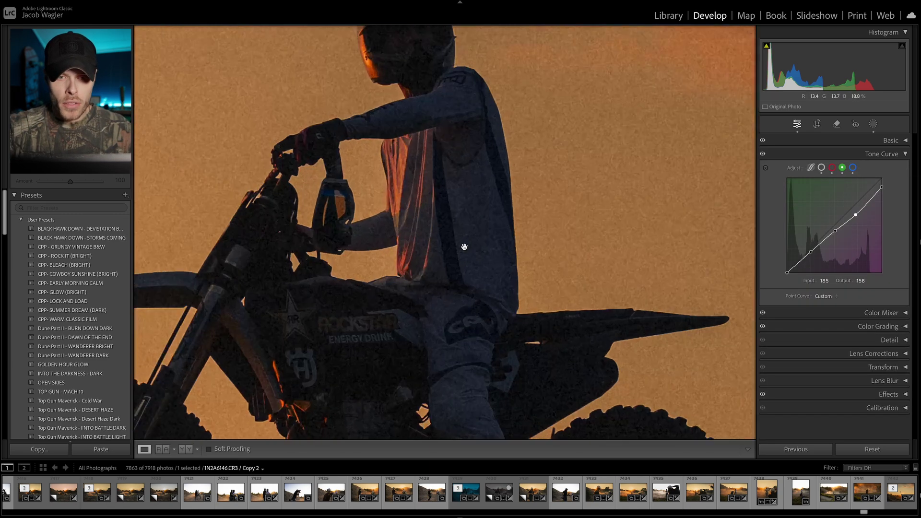
left_click(461, 246)
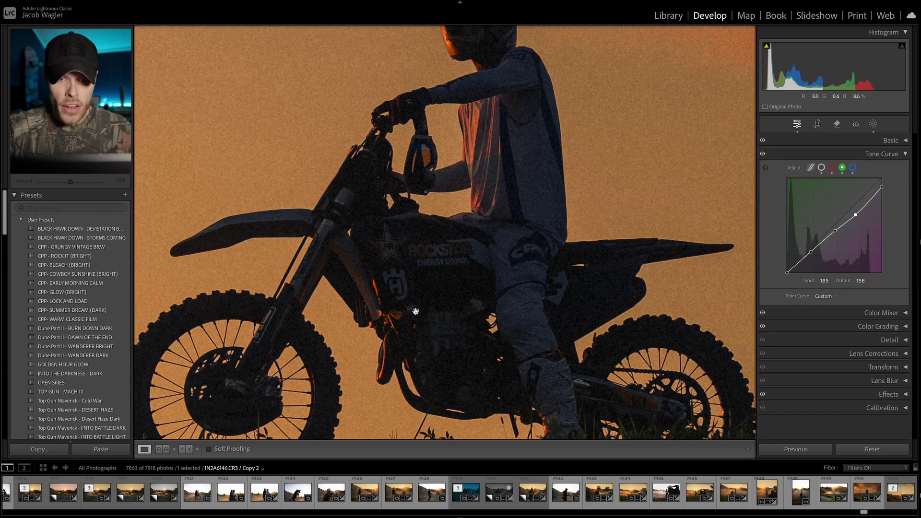
left_click(429, 253)
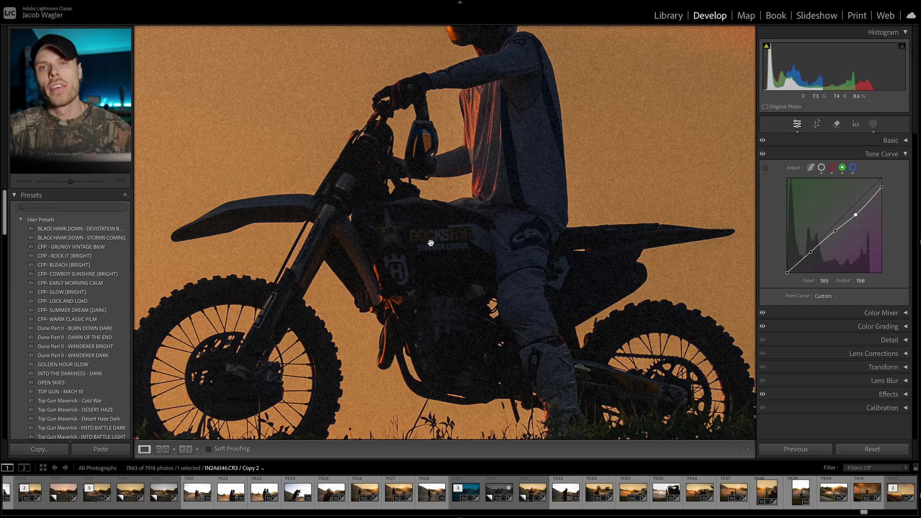
left_click(431, 243)
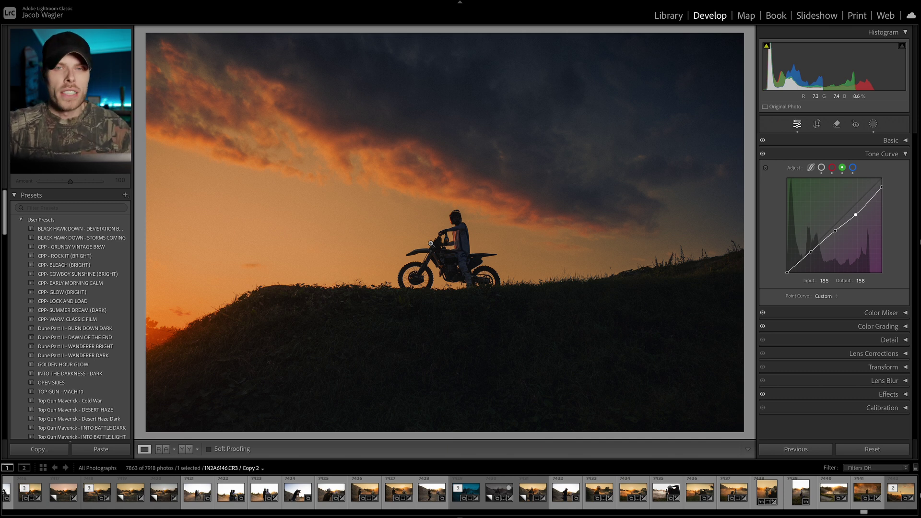
left_click(431, 243)
left_click_drag(431, 243, 421, 196)
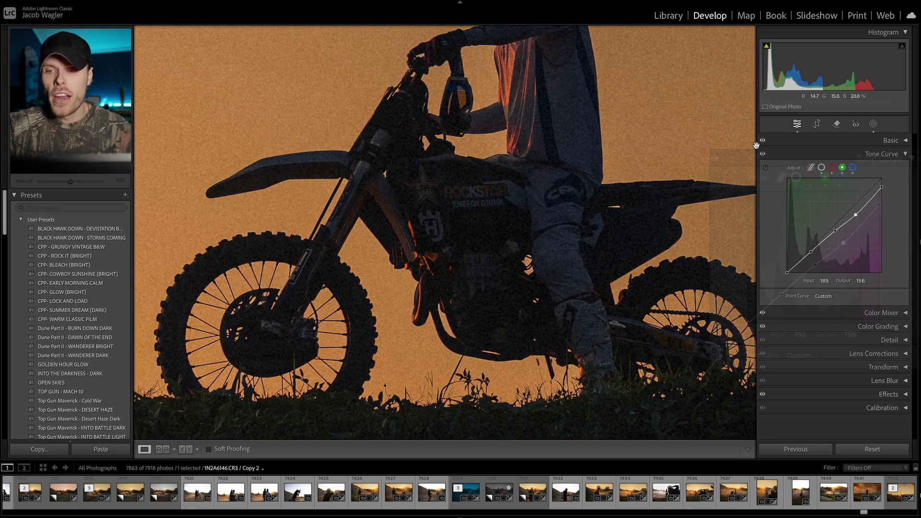
Add a blue deep-shadow point near 29 and refine it to 32/26, checking the tank at 1:1
left_click(852, 168)
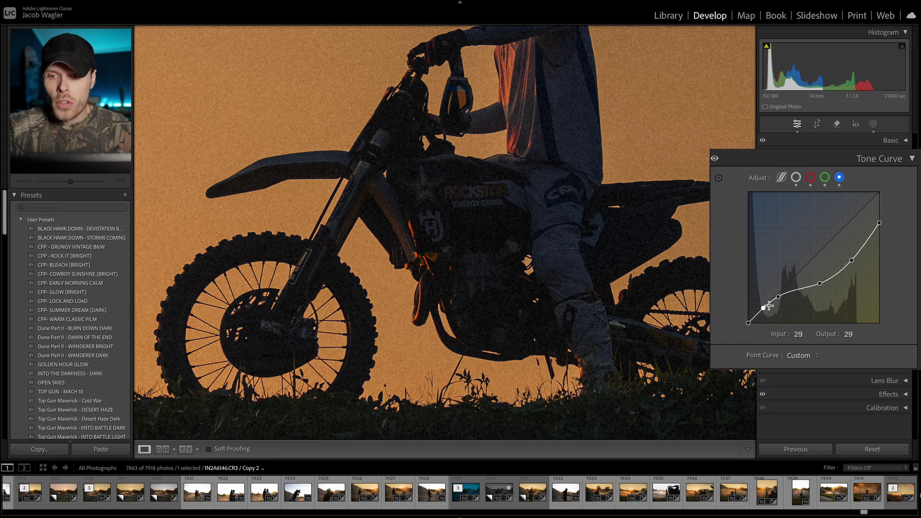
left_click_drag(764, 307, 765, 315)
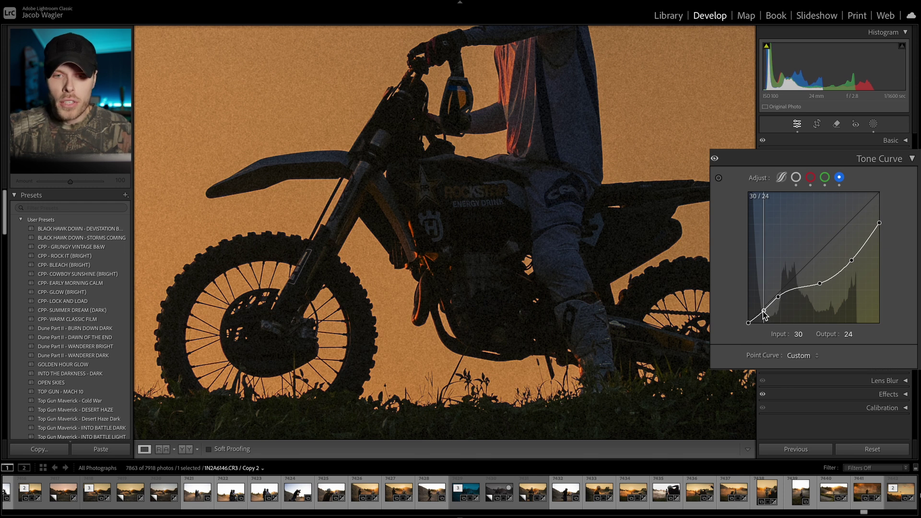
left_click(477, 215)
left_click_drag(478, 214, 456, 214)
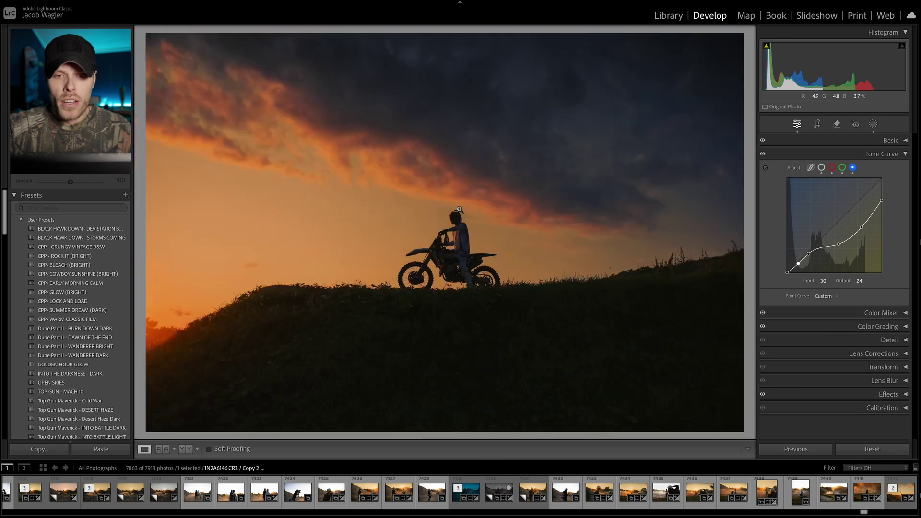
left_click(460, 271)
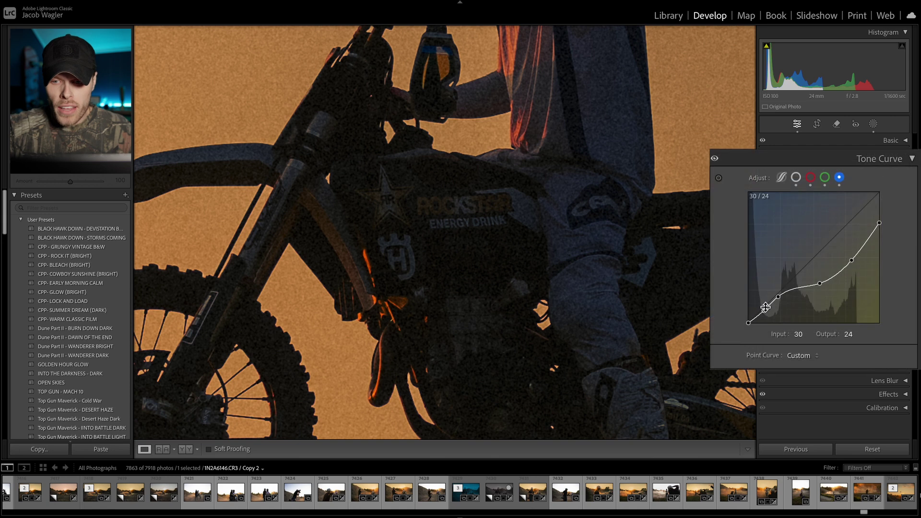
left_click_drag(765, 307, 764, 312)
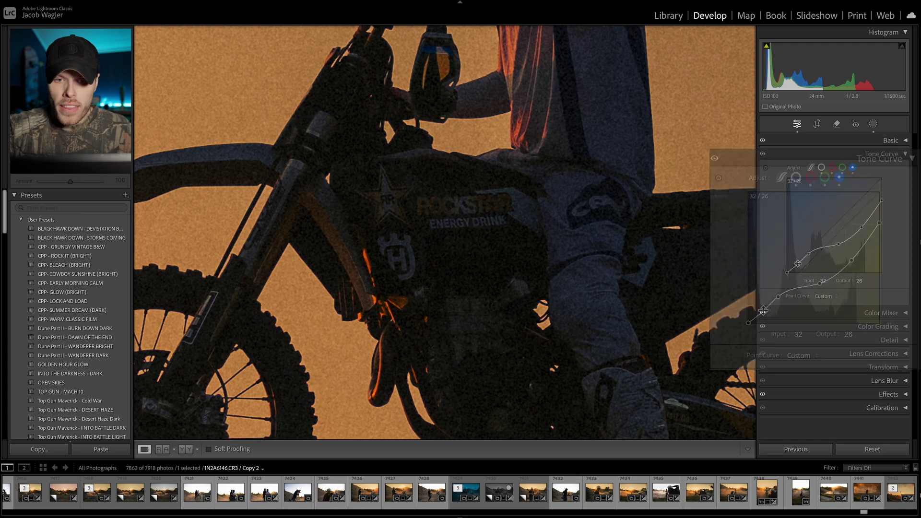
left_click(456, 302)
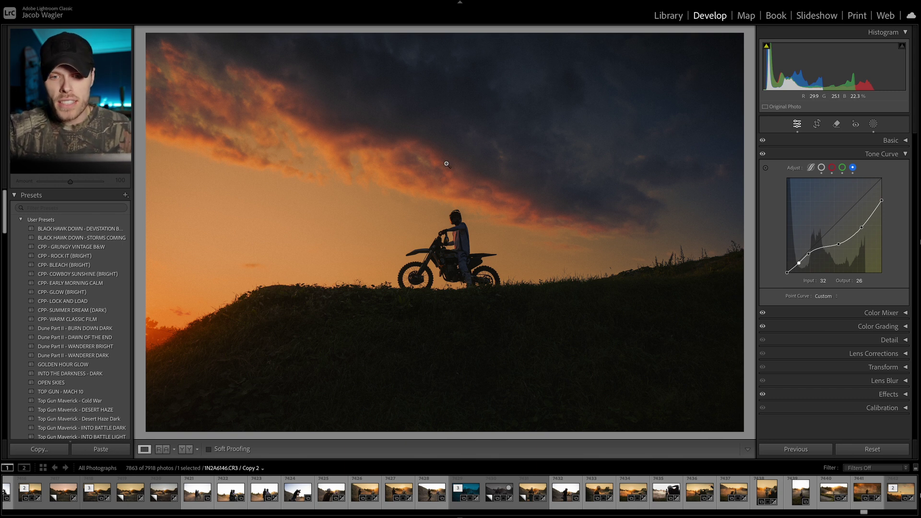
Place a red midpoint at input 131, output 124 and check it zoomed in
left_click(810, 177)
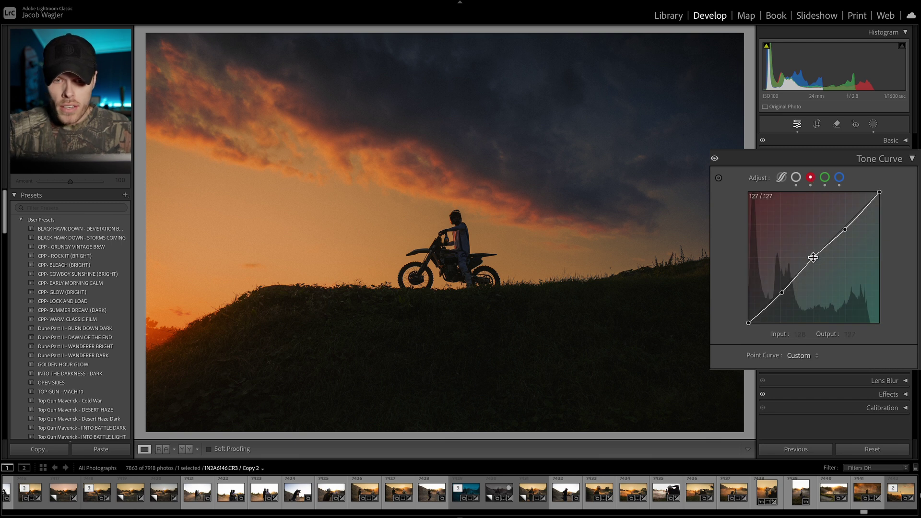
left_click_drag(813, 257, 816, 261)
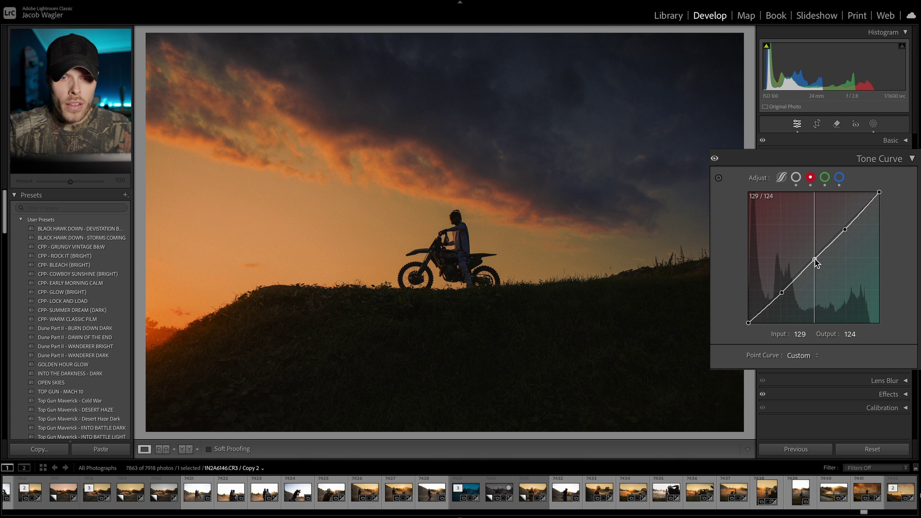
left_click_drag(815, 260, 817, 260)
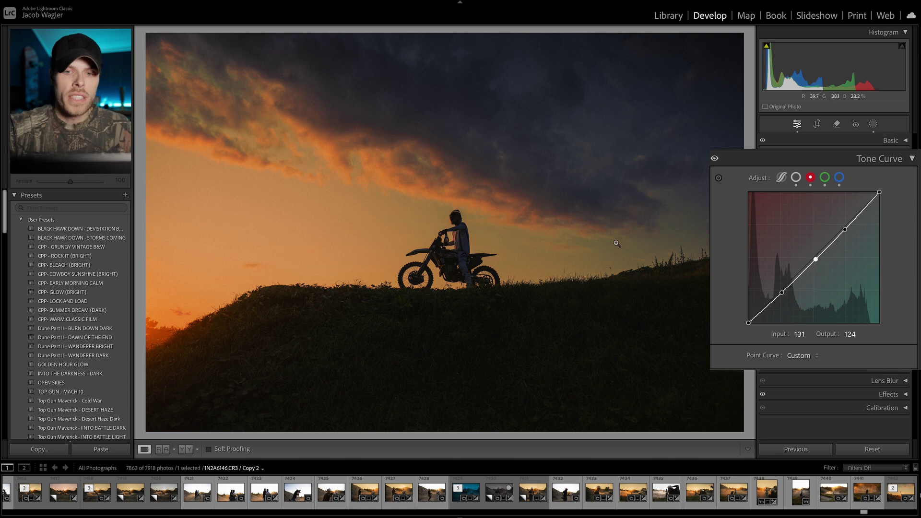
left_click(623, 272)
left_click(623, 272)
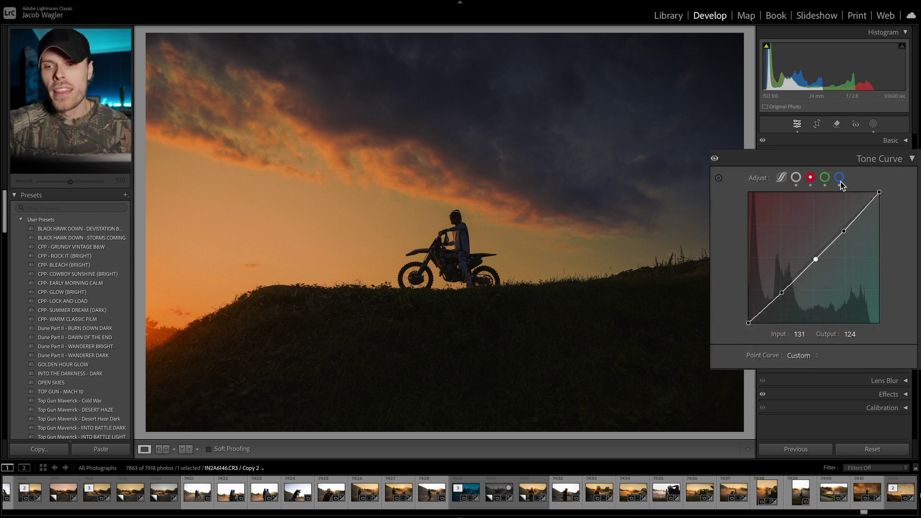
left_click(853, 168)
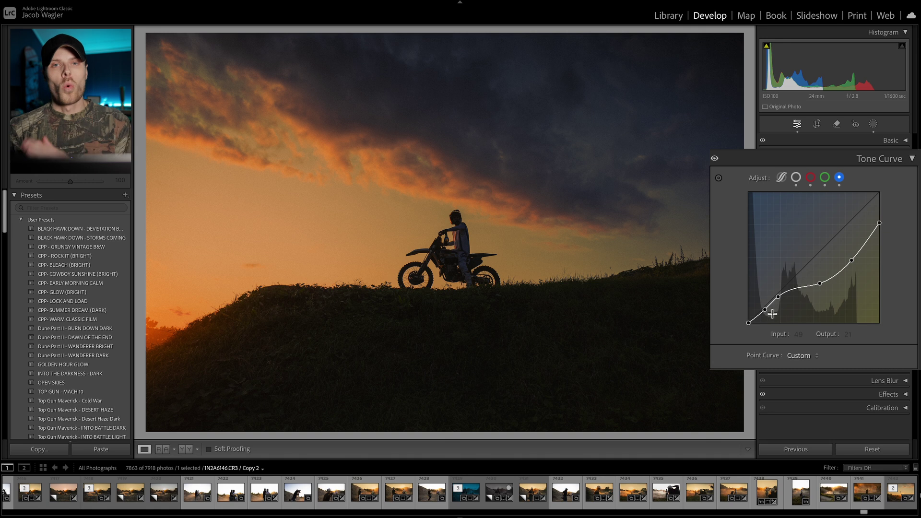
left_click(825, 178)
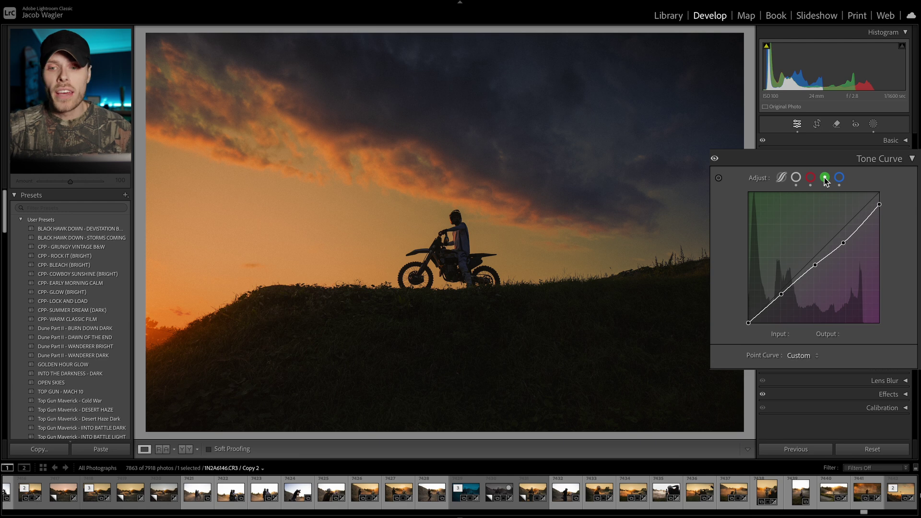
left_click(810, 178)
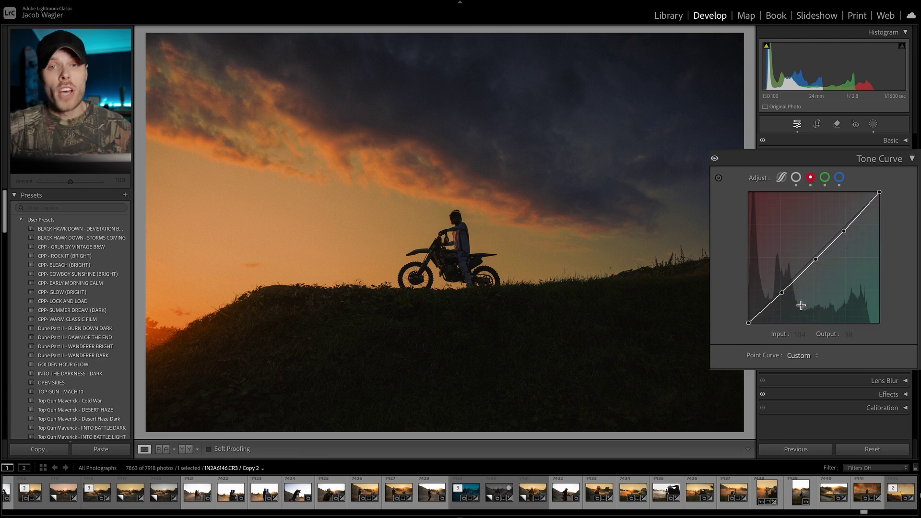